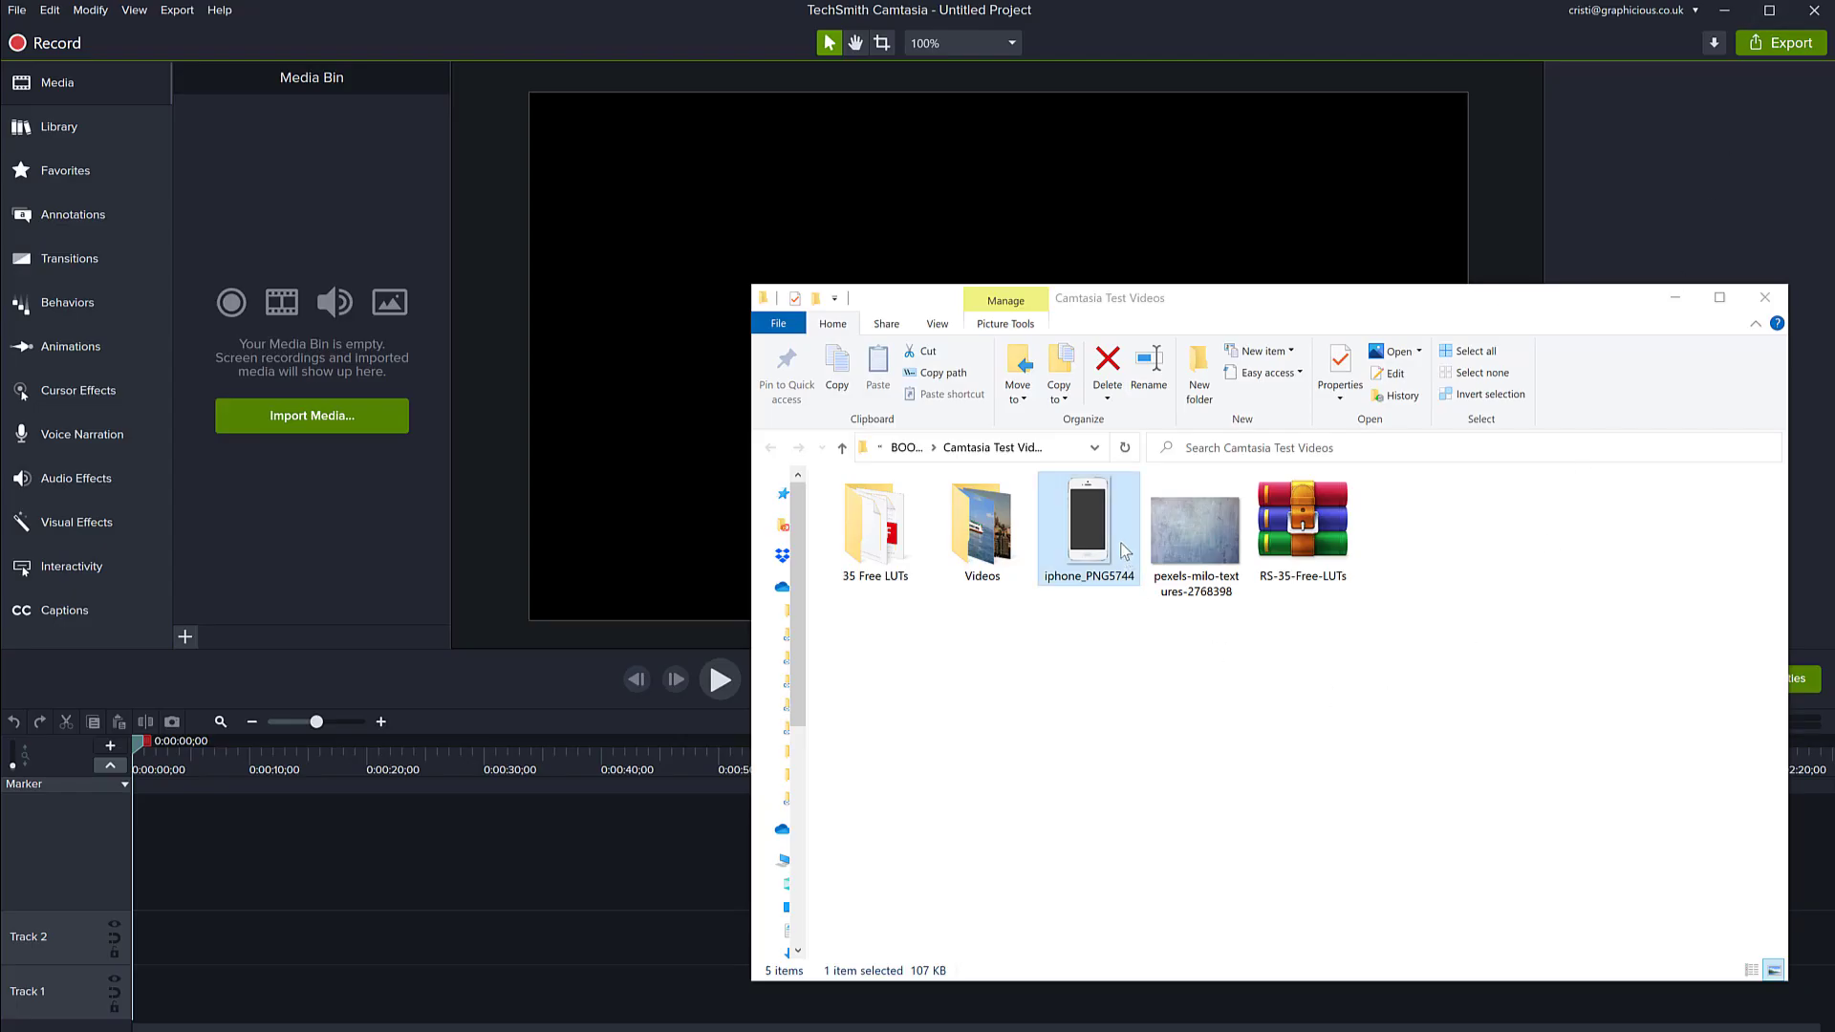
- Import iphone_PNG5744 into the Media Bin and place it centred on the canvas on Track 1
left_click_drag(1077, 520, 352, 527)
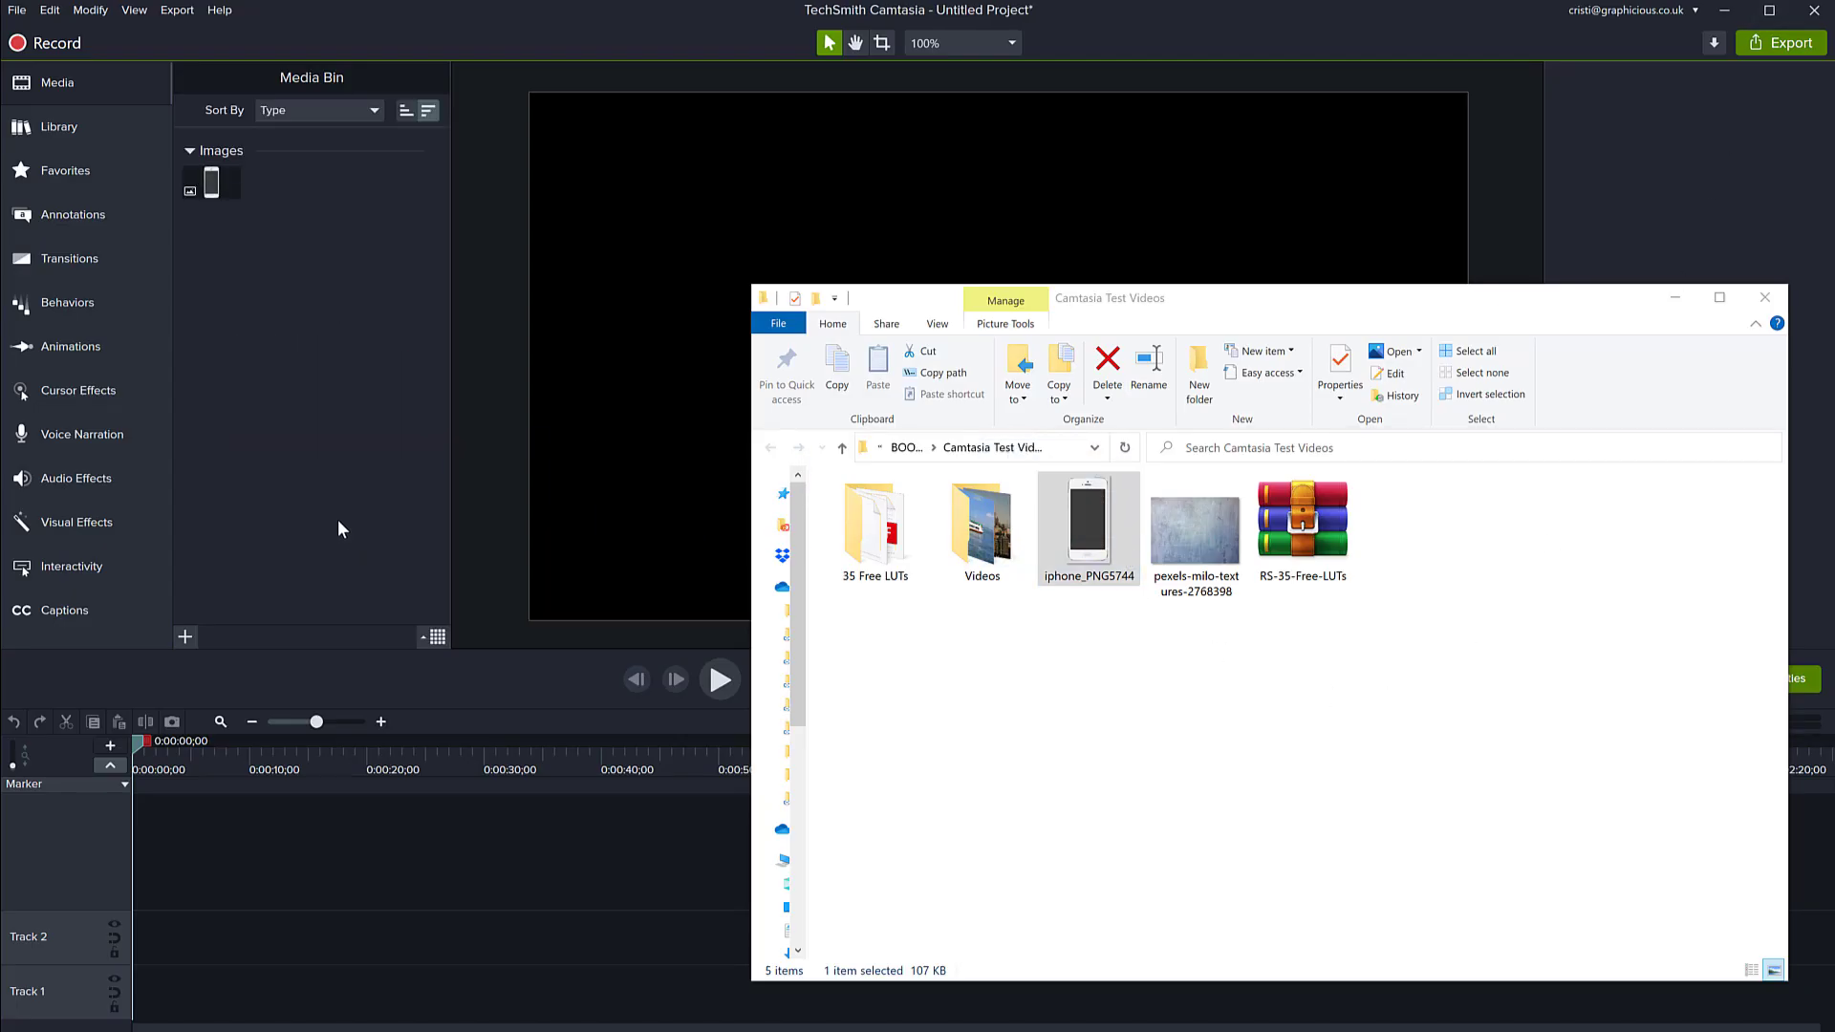
left_click(309, 407)
left_click_drag(211, 181, 998, 356)
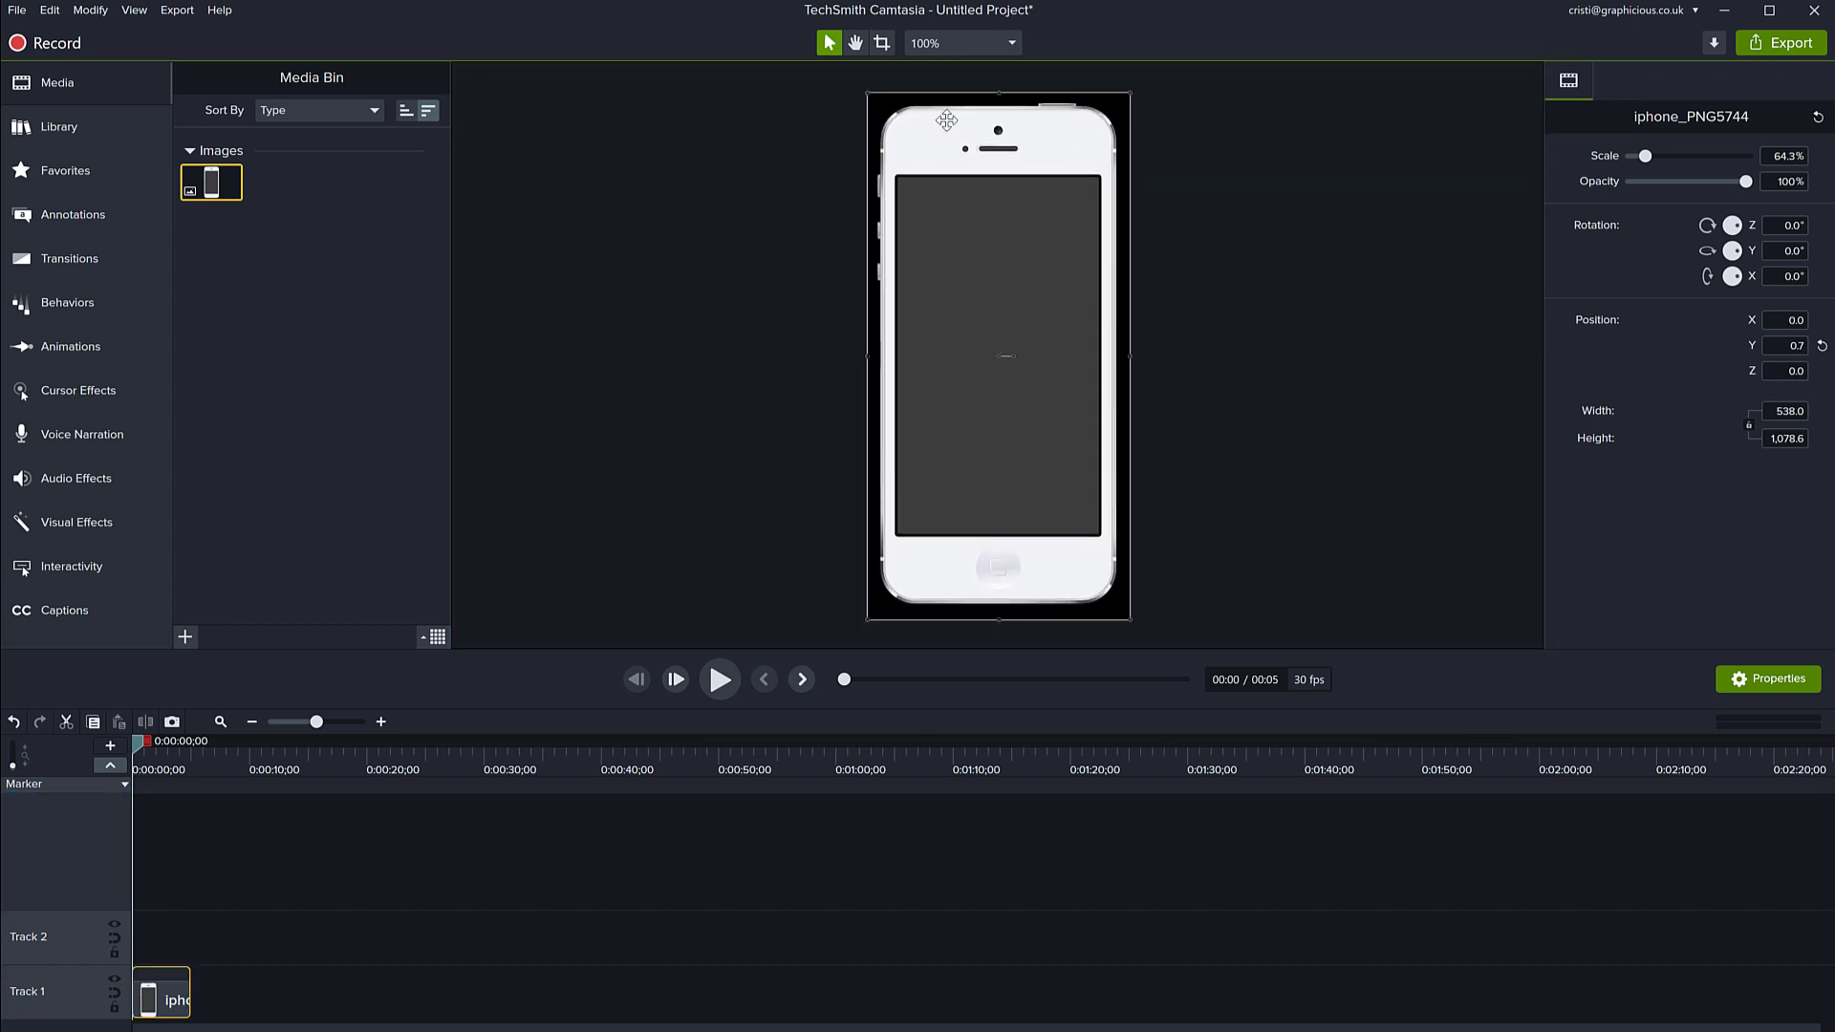
left_click(964, 43)
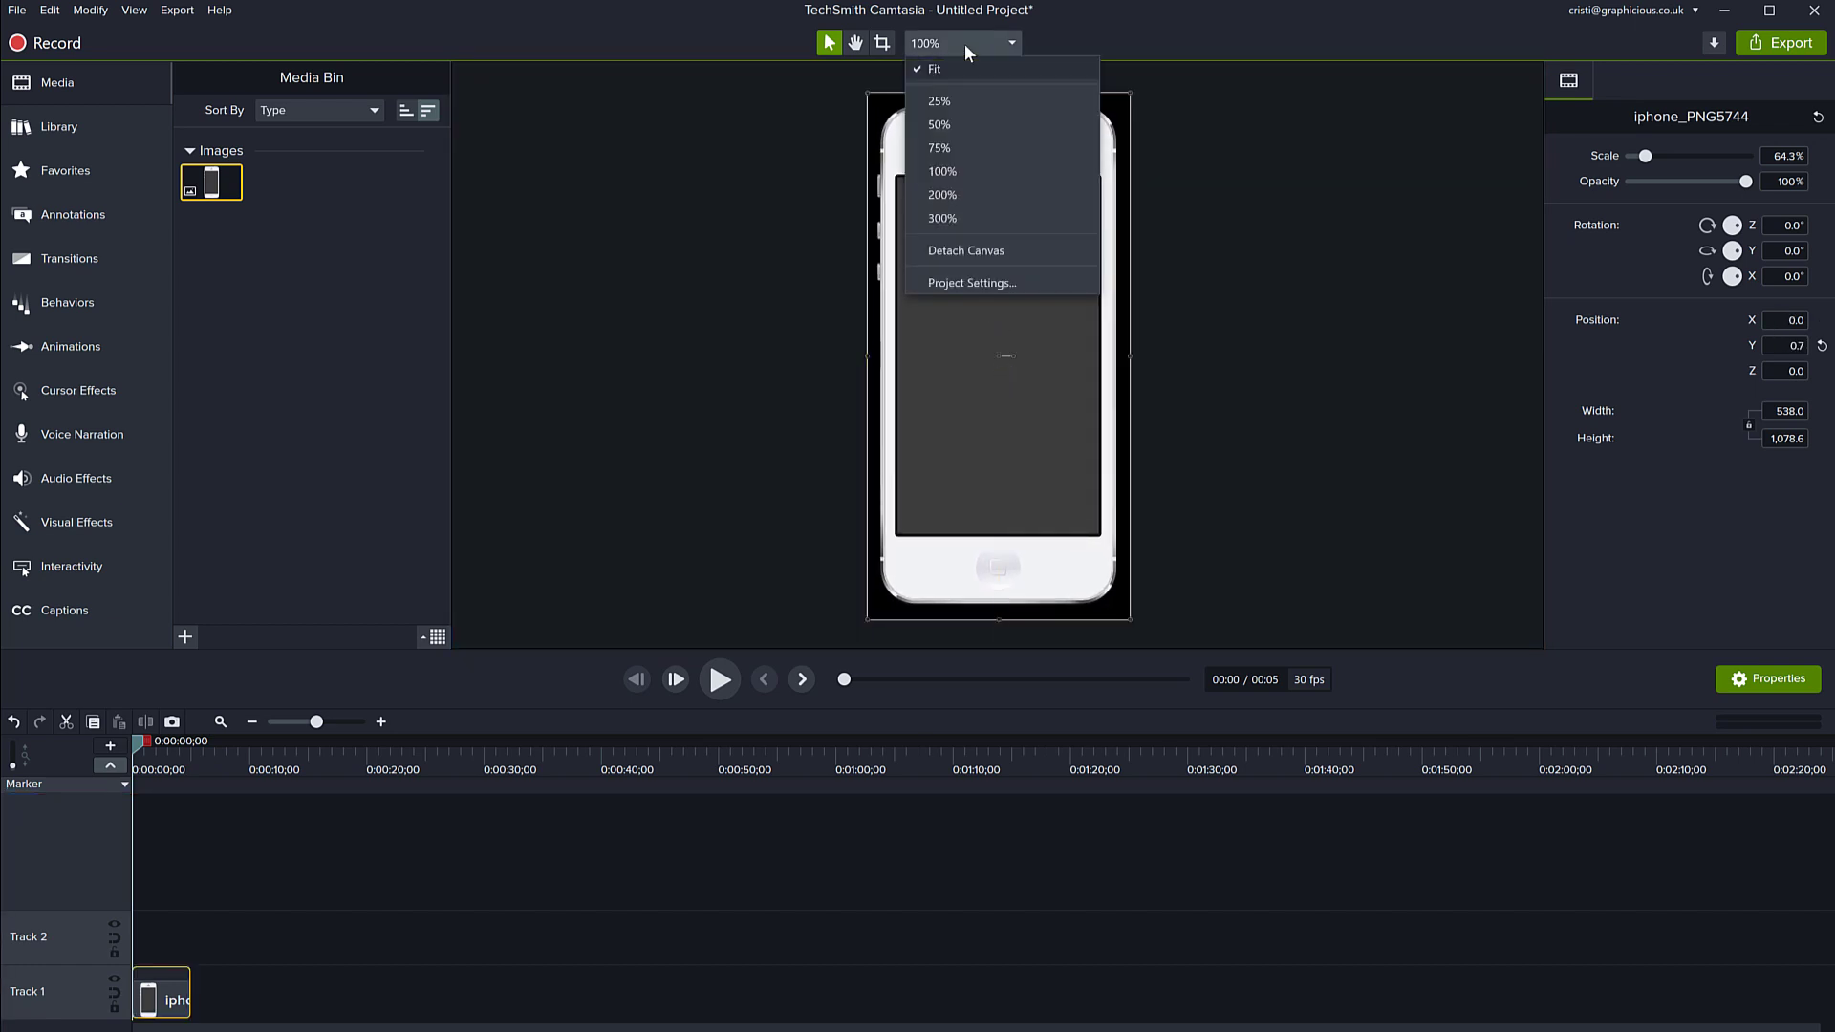
- Switch the project canvas to 1080p HD (1920x1080) and recentre the iPhone image on it
left_click(937, 282)
left_click(1006, 438)
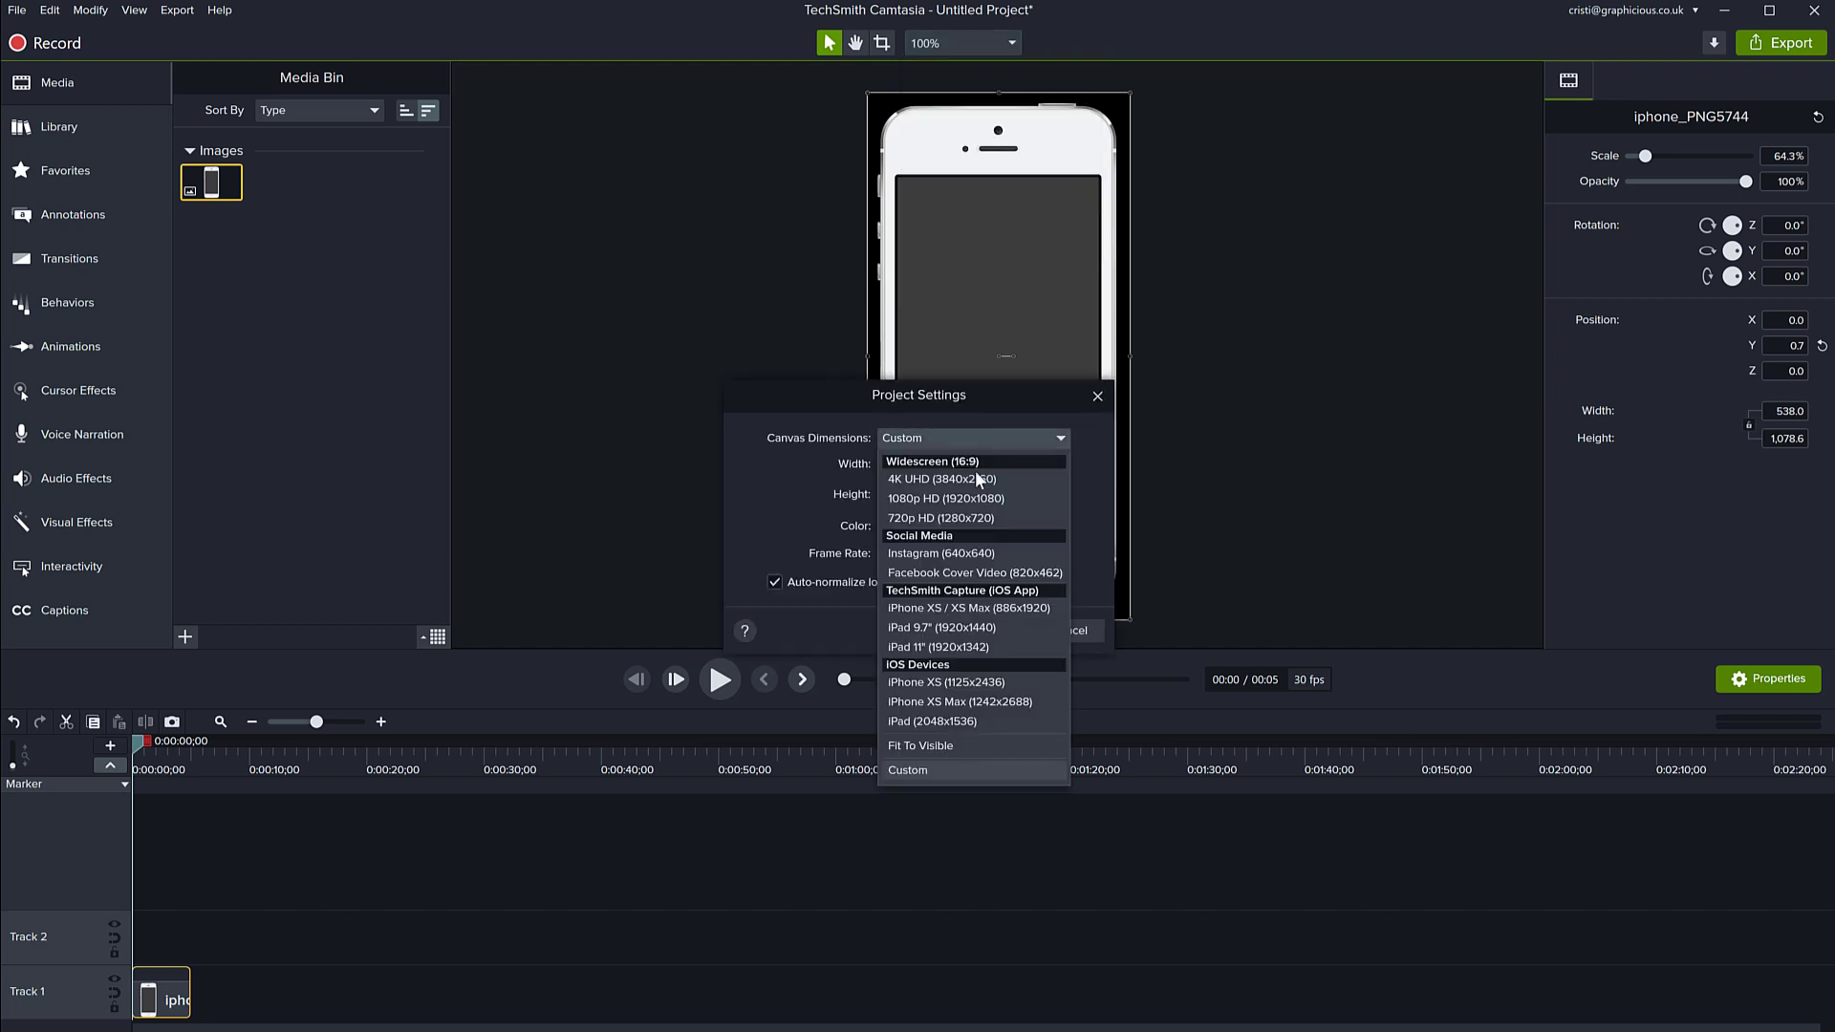
left_click(954, 496)
left_click(989, 631)
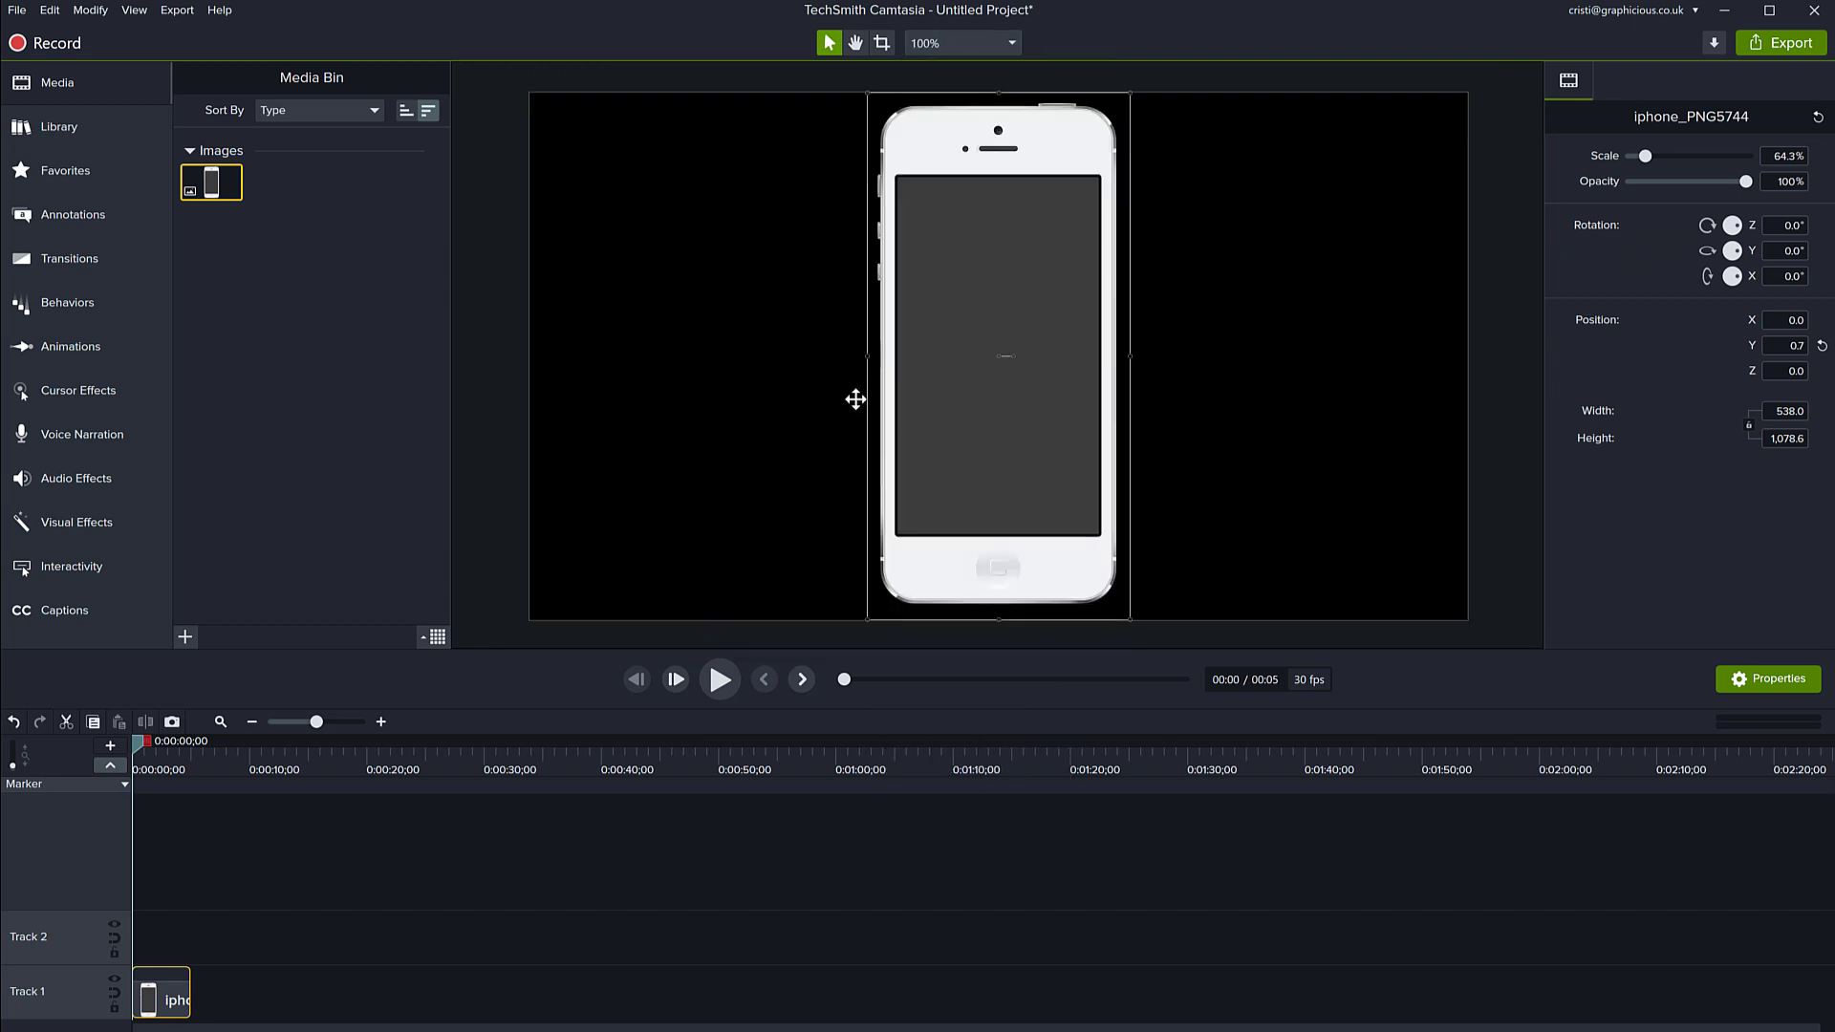
left_click(778, 370)
mouse_move(999, 361)
left_mouse_down()
mouse_move(959, 356)
mouse_move(994, 357)
left_mouse_up()
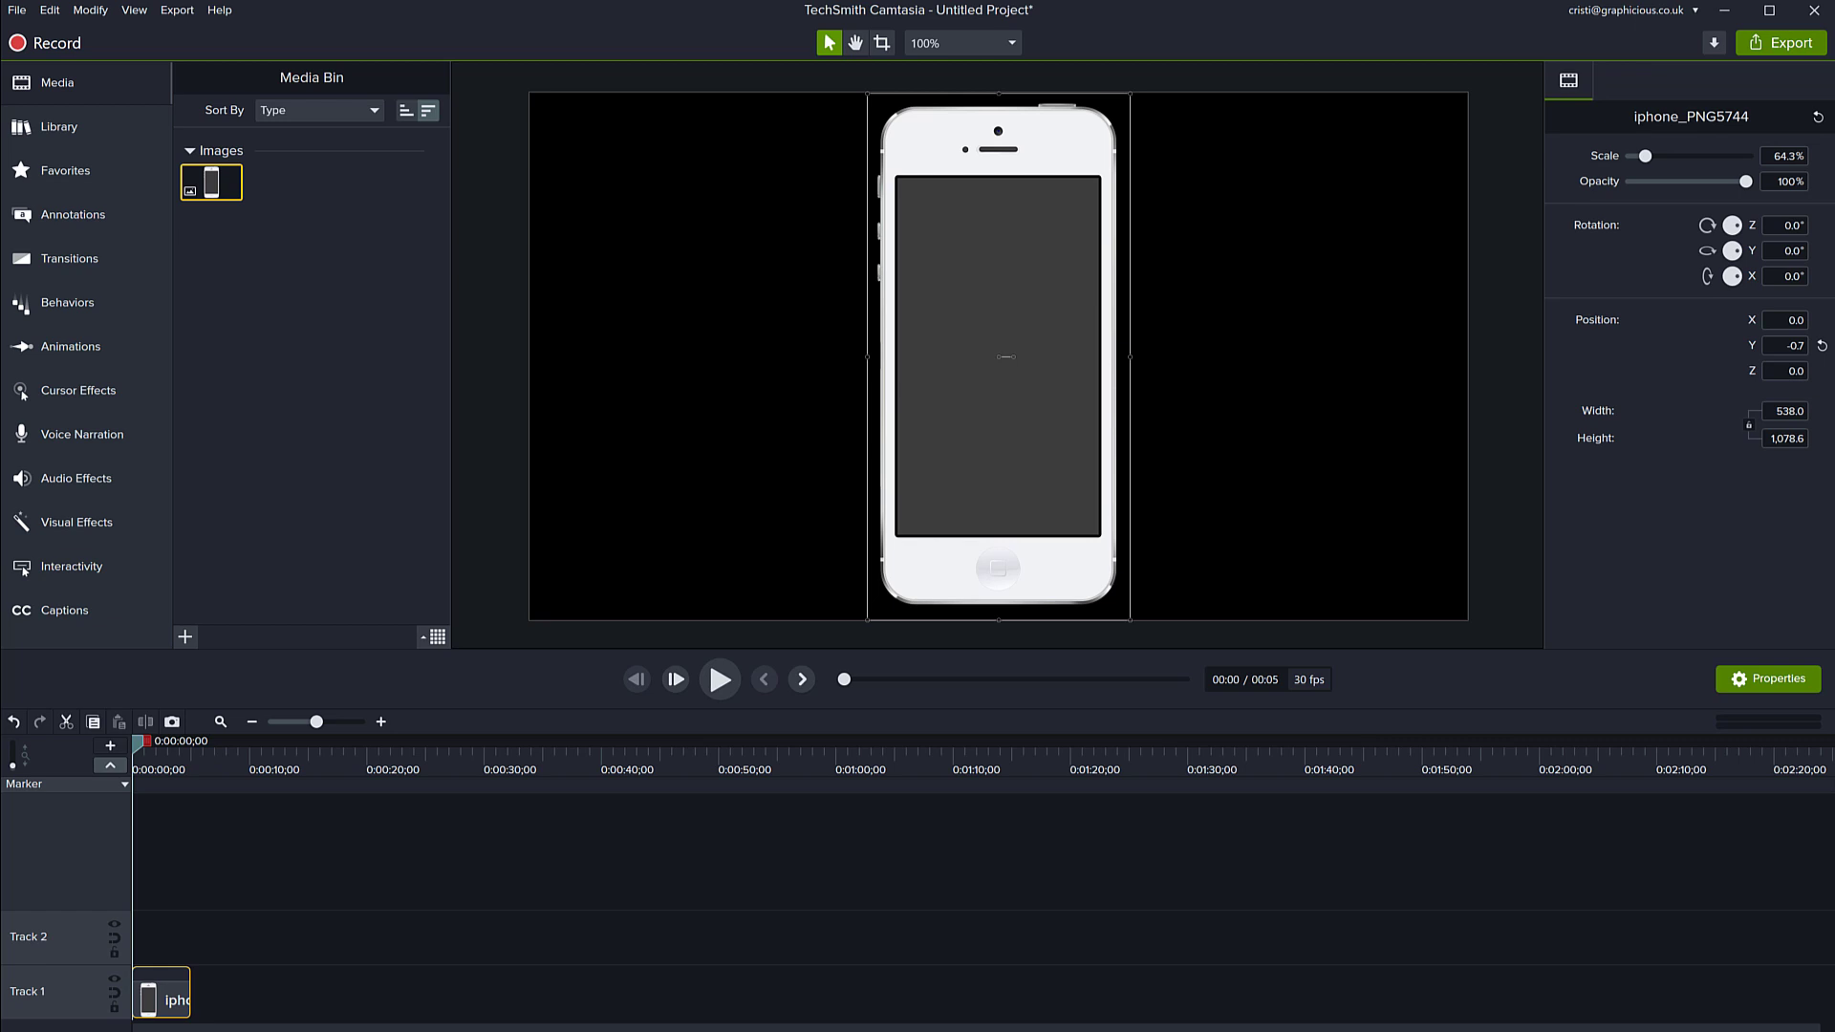
- Import the Pexels Videos 2818545 city clip from the Videos folder and put it on Track 2
key("alt+Tab")
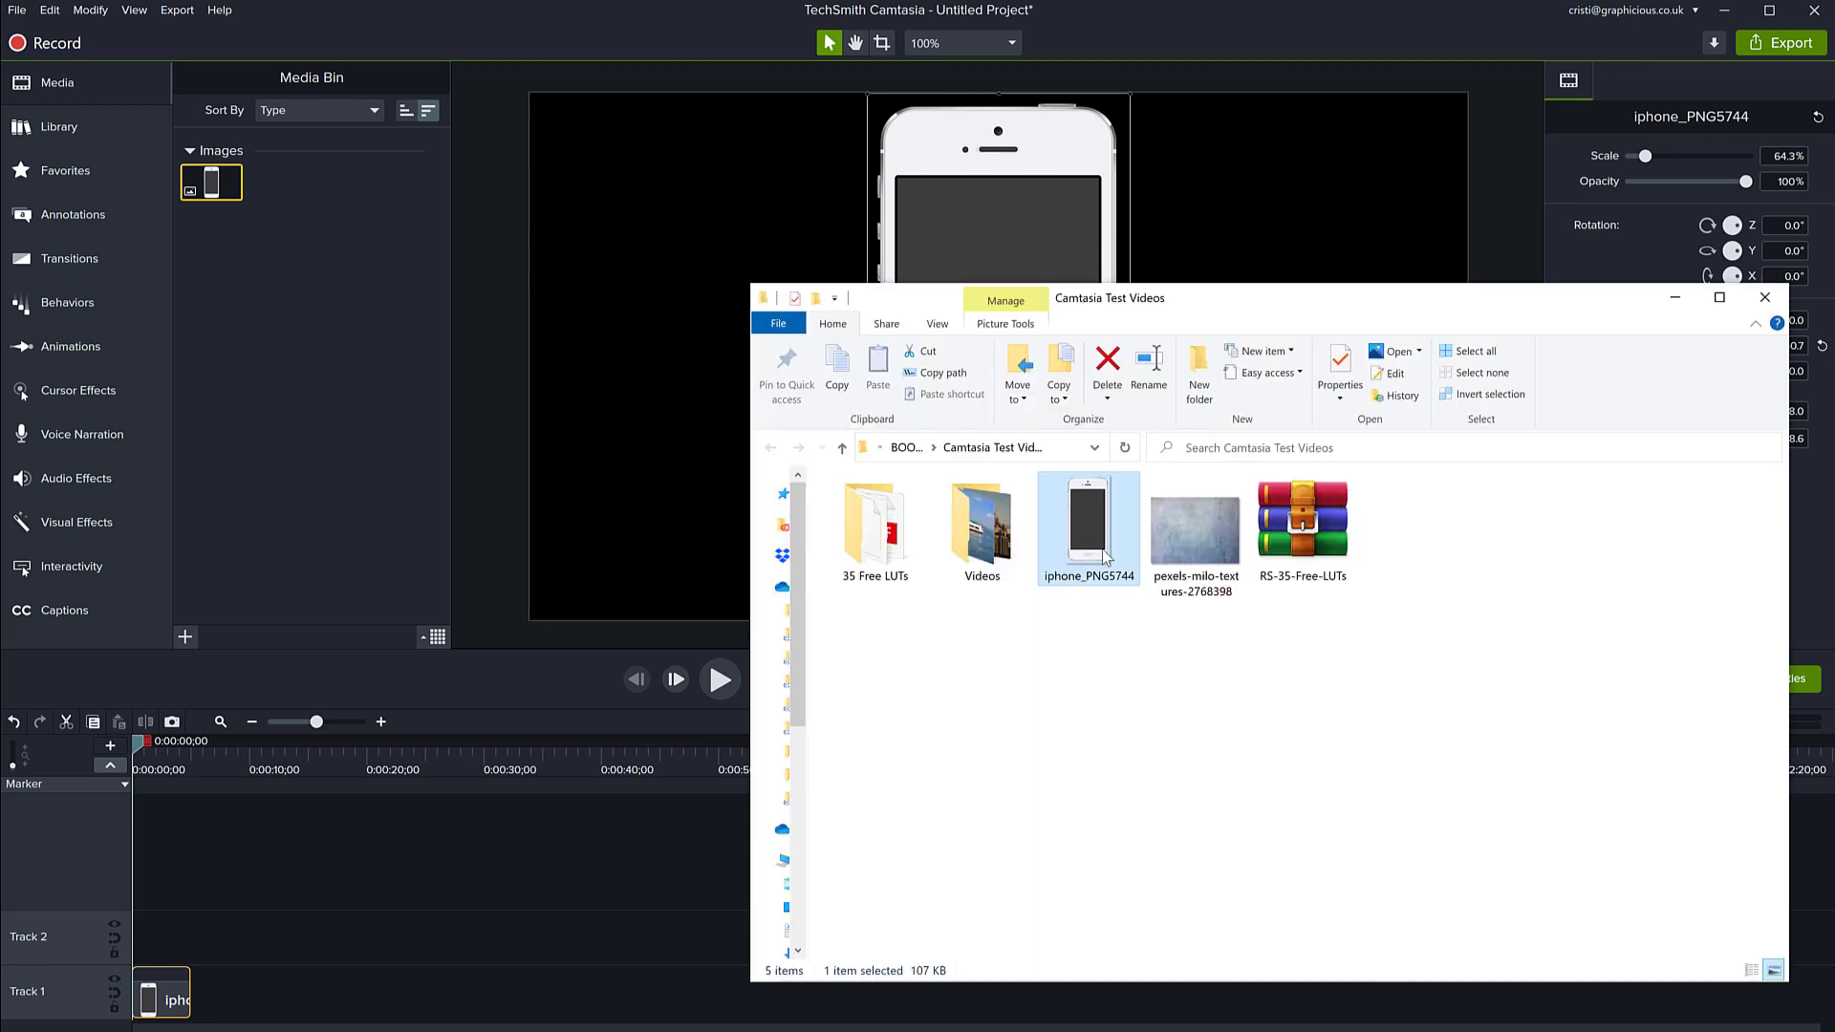
double_click(980, 525)
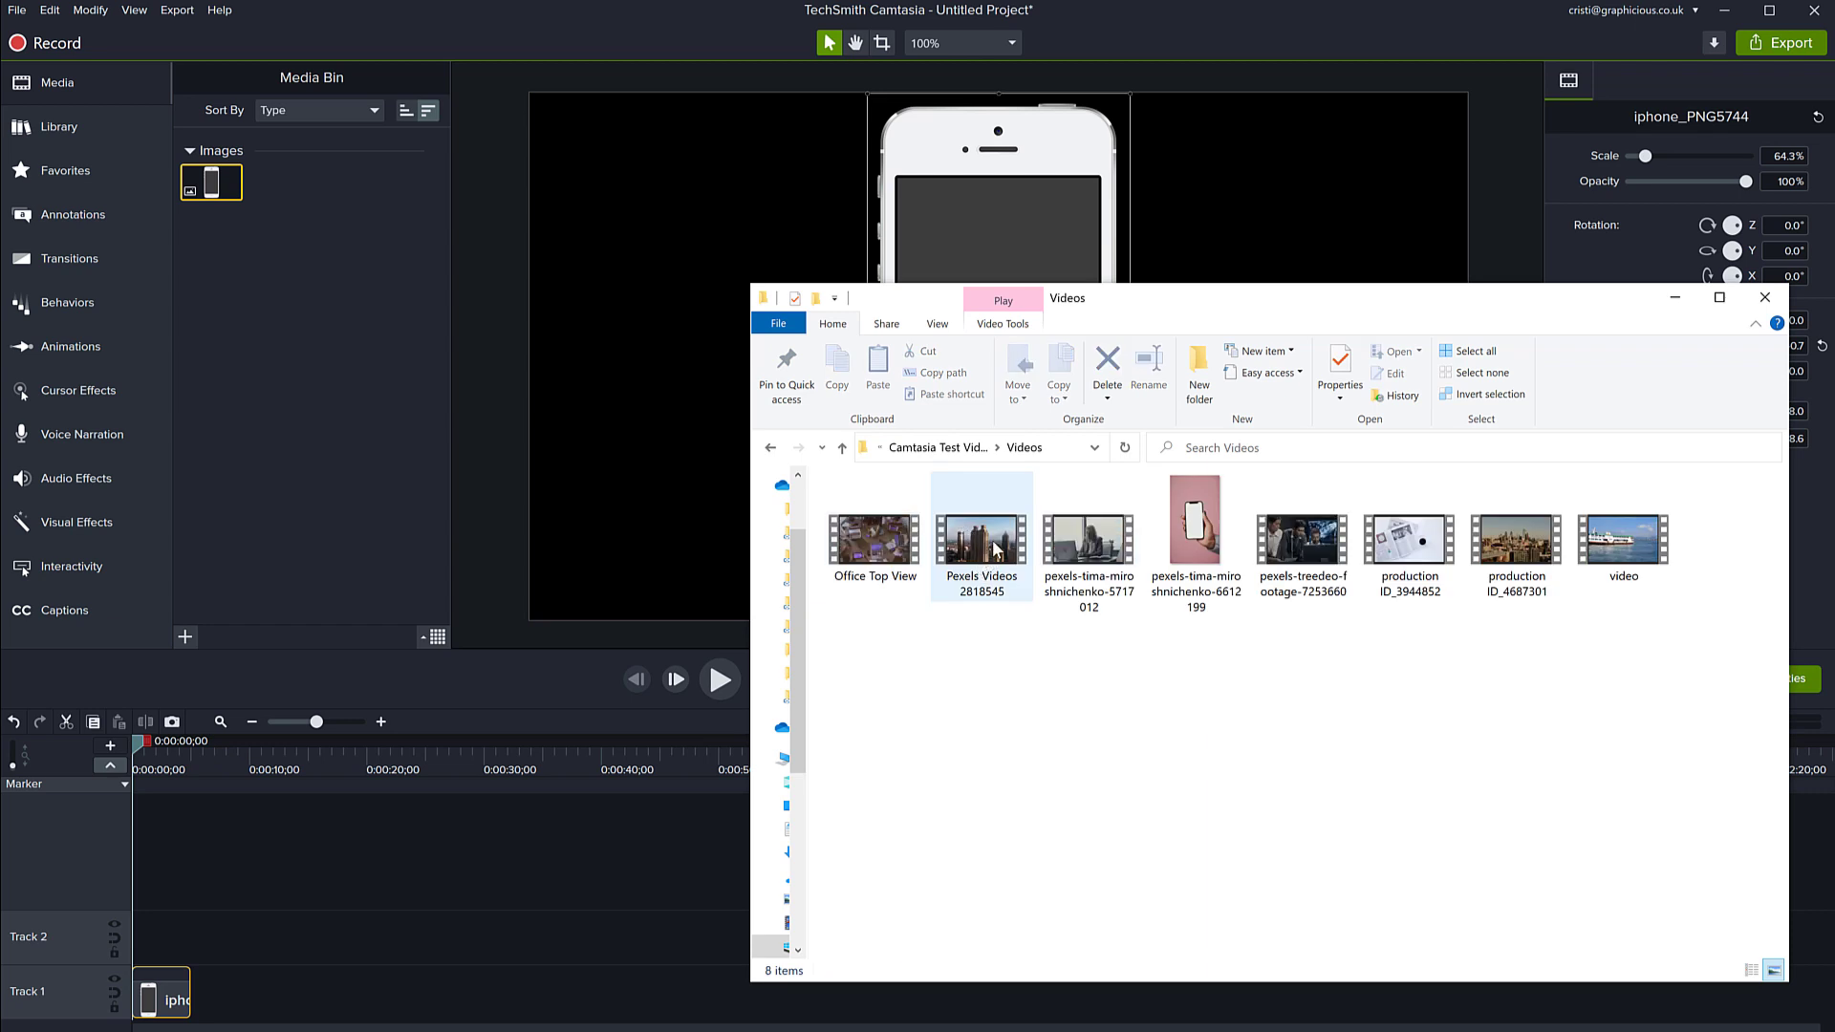
left_click_drag(997, 547, 317, 415)
left_click(316, 411)
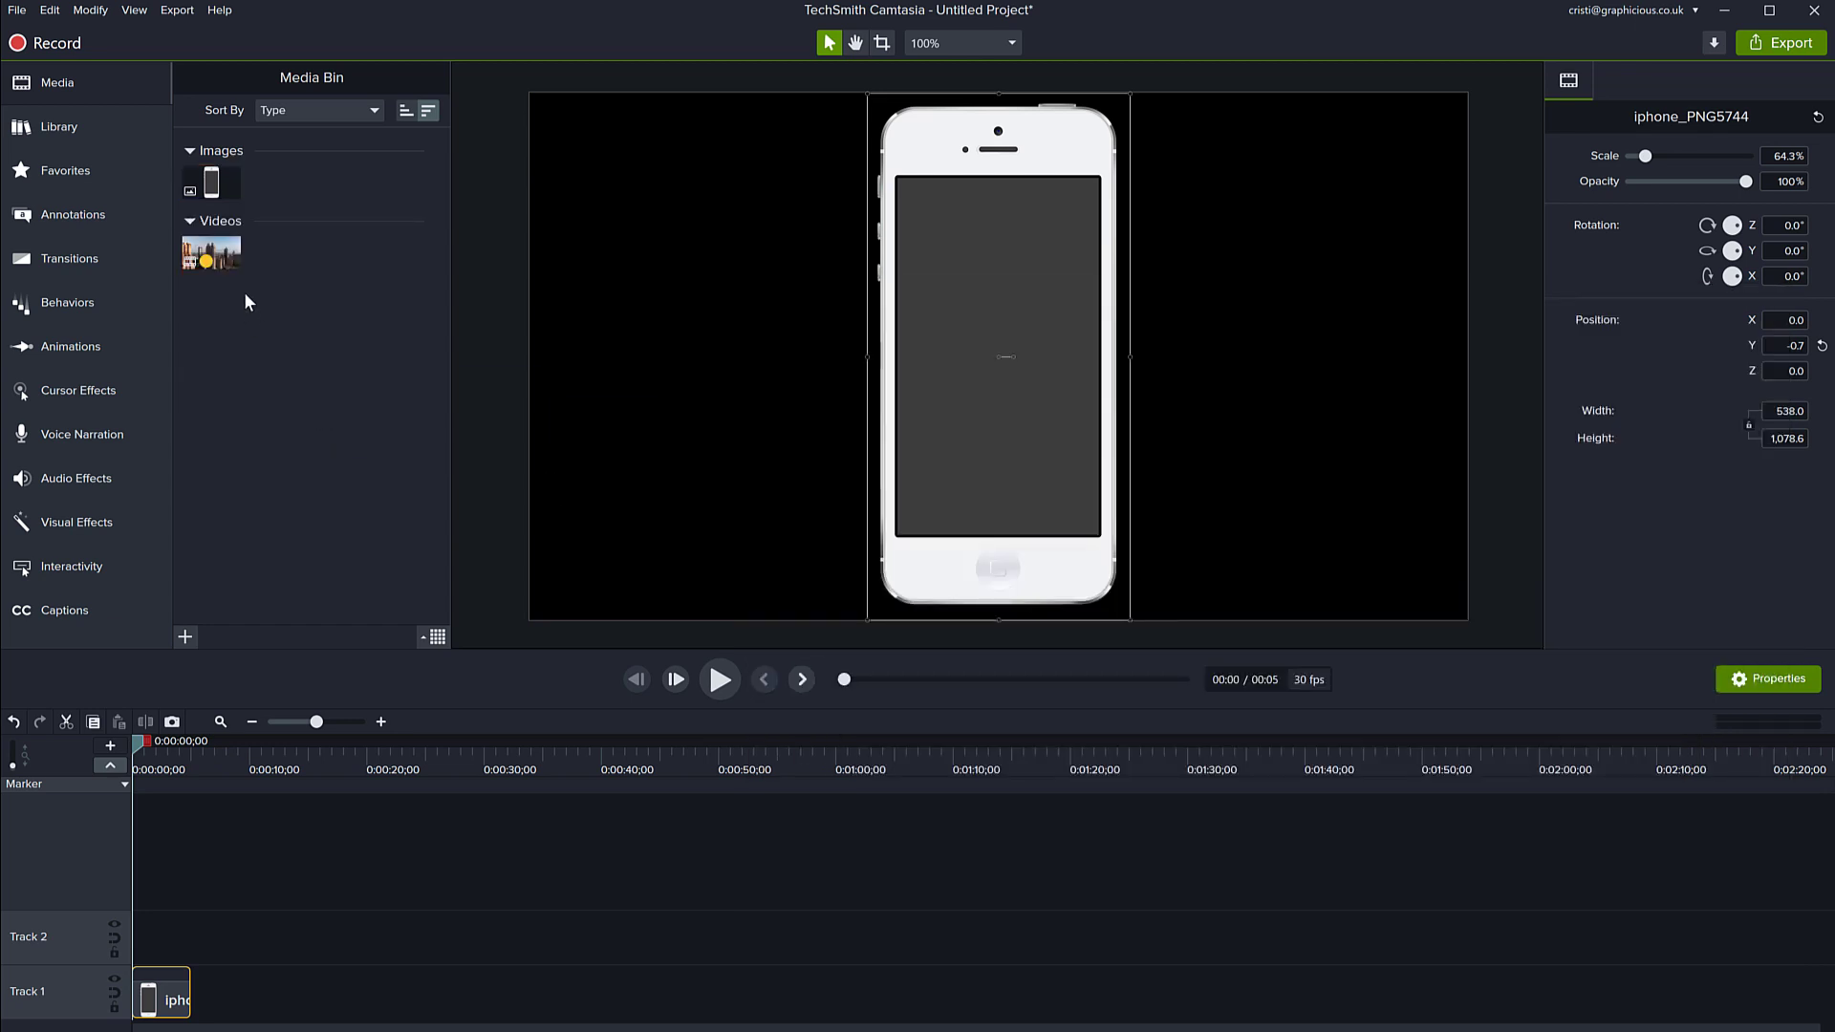
left_click_drag(221, 251, 139, 937)
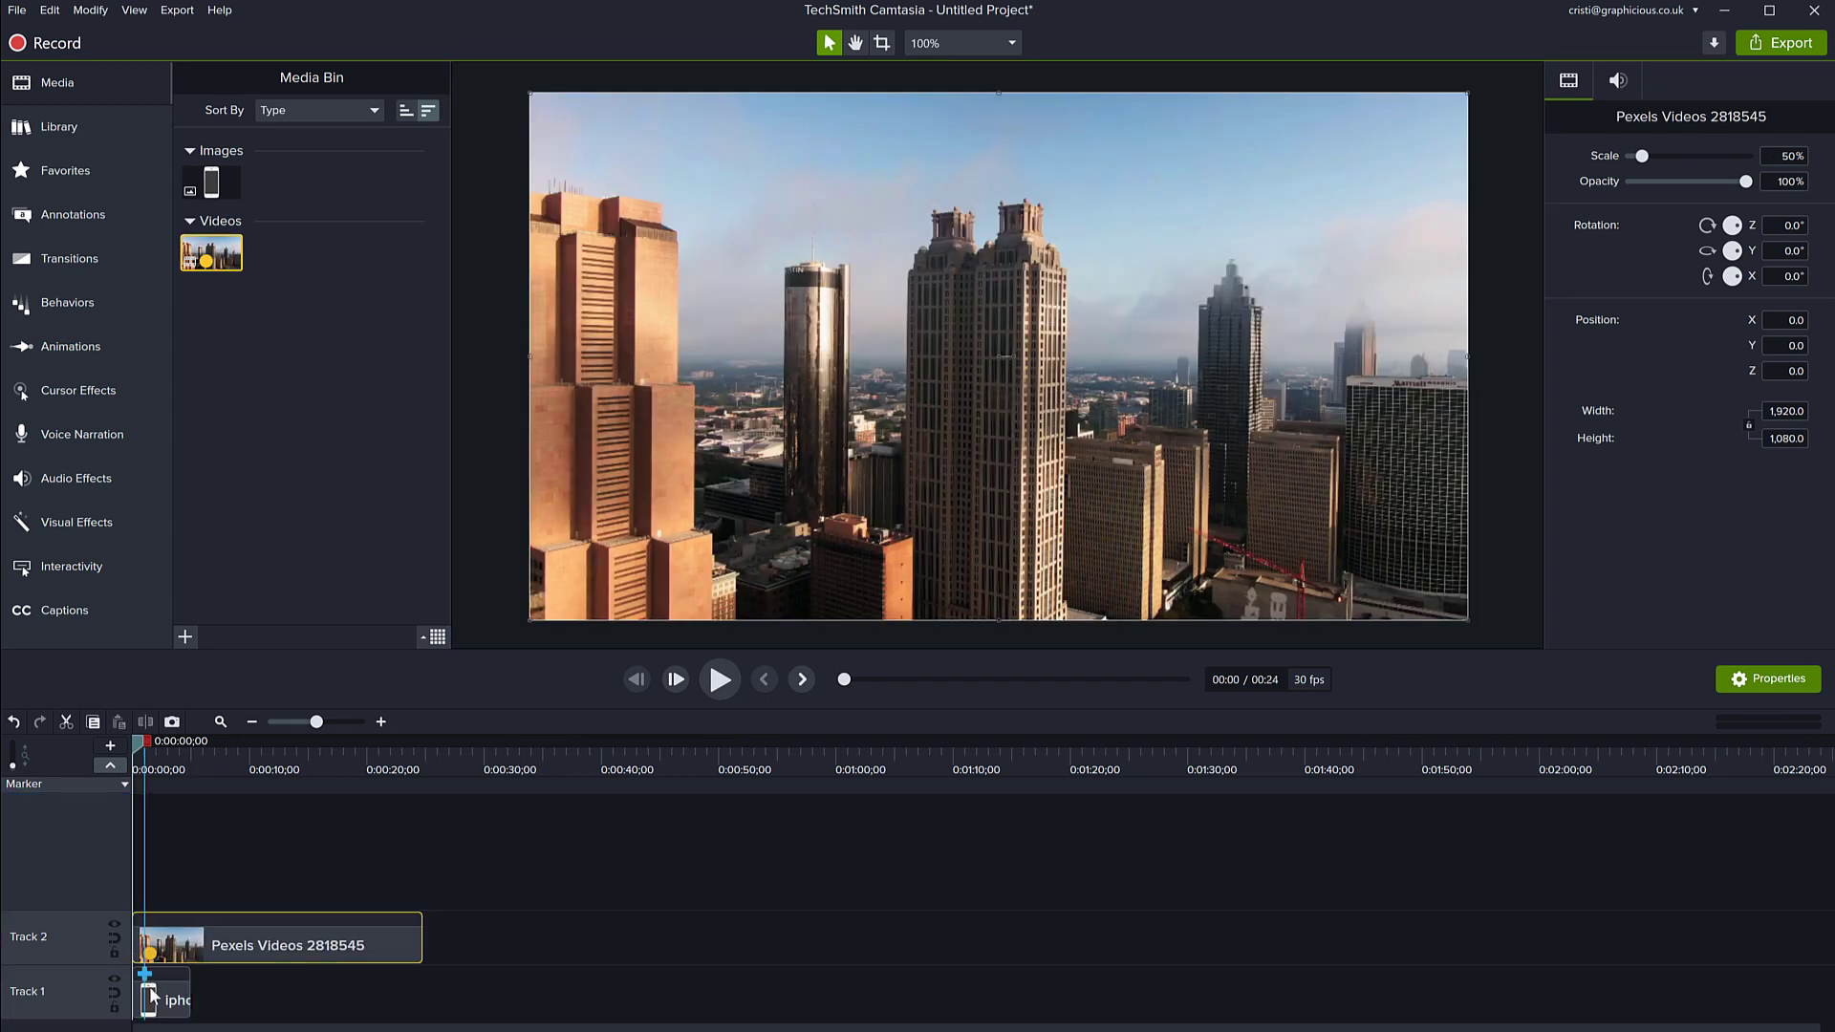
- Move the iPhone clip up to Track 3 above the video and preview the composition
left_click_drag(163, 1013, 421, 884)
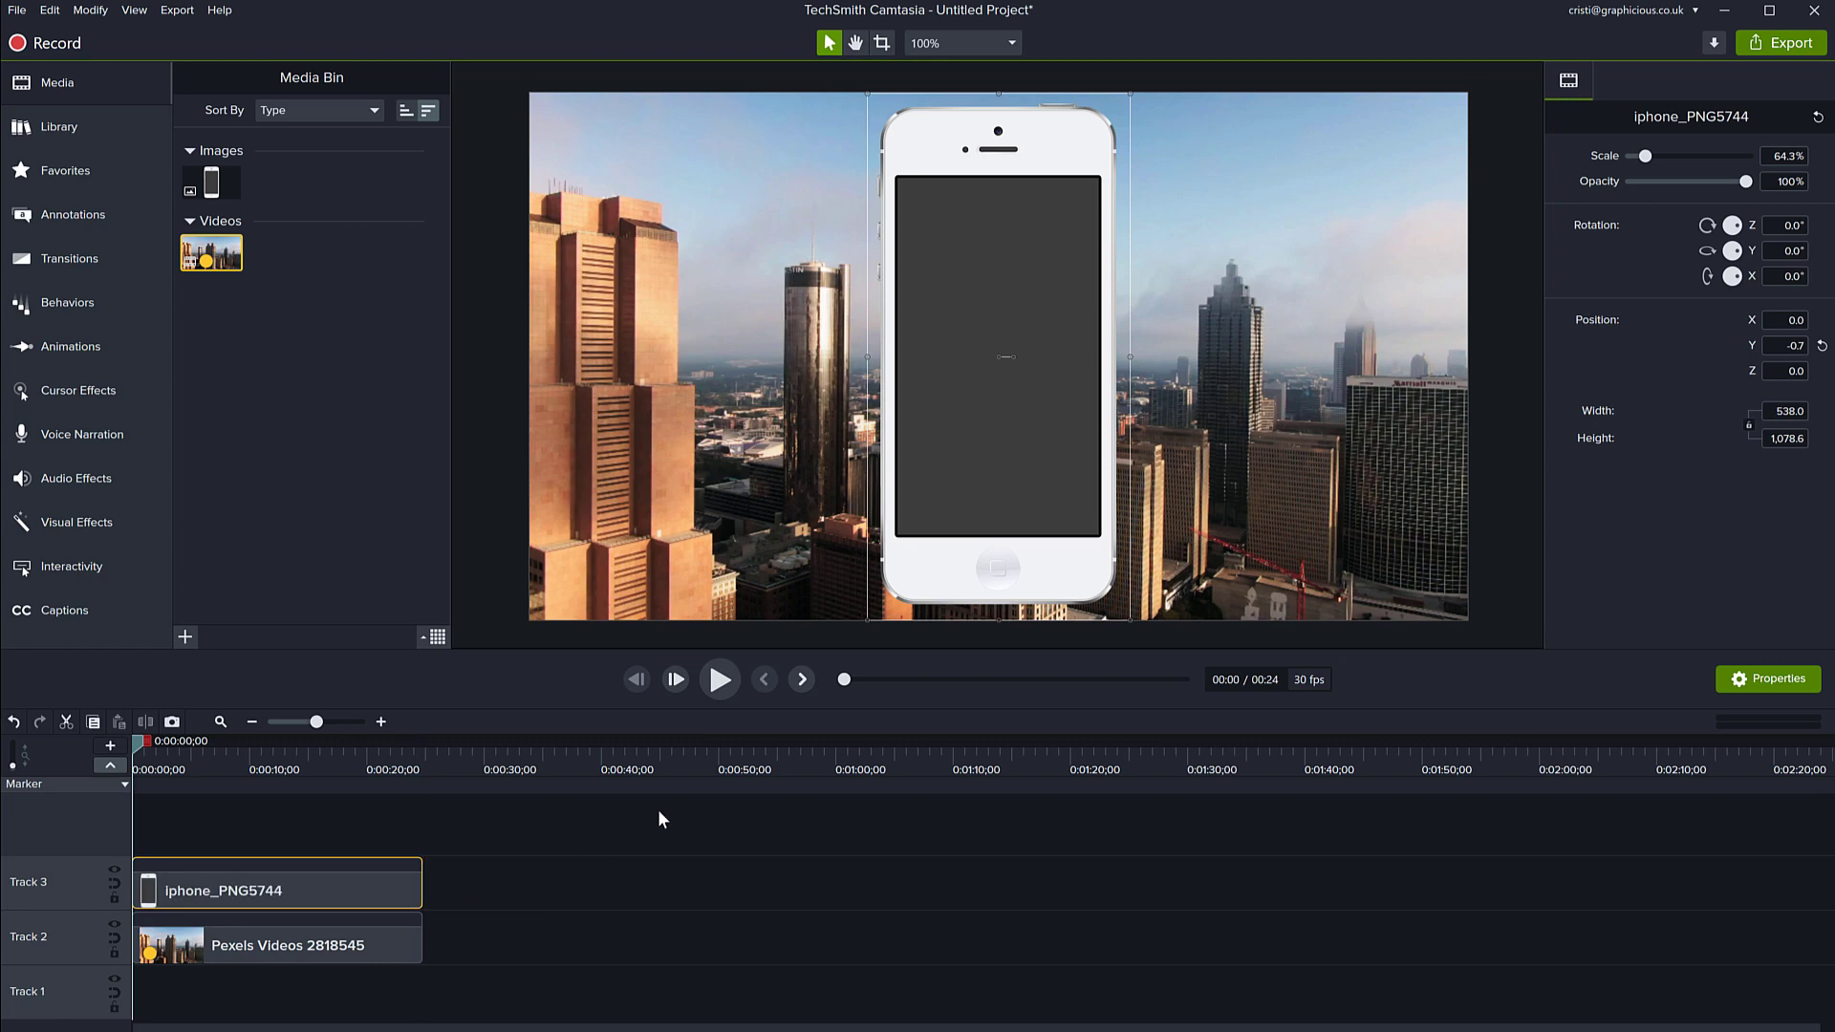
left_click(720, 680)
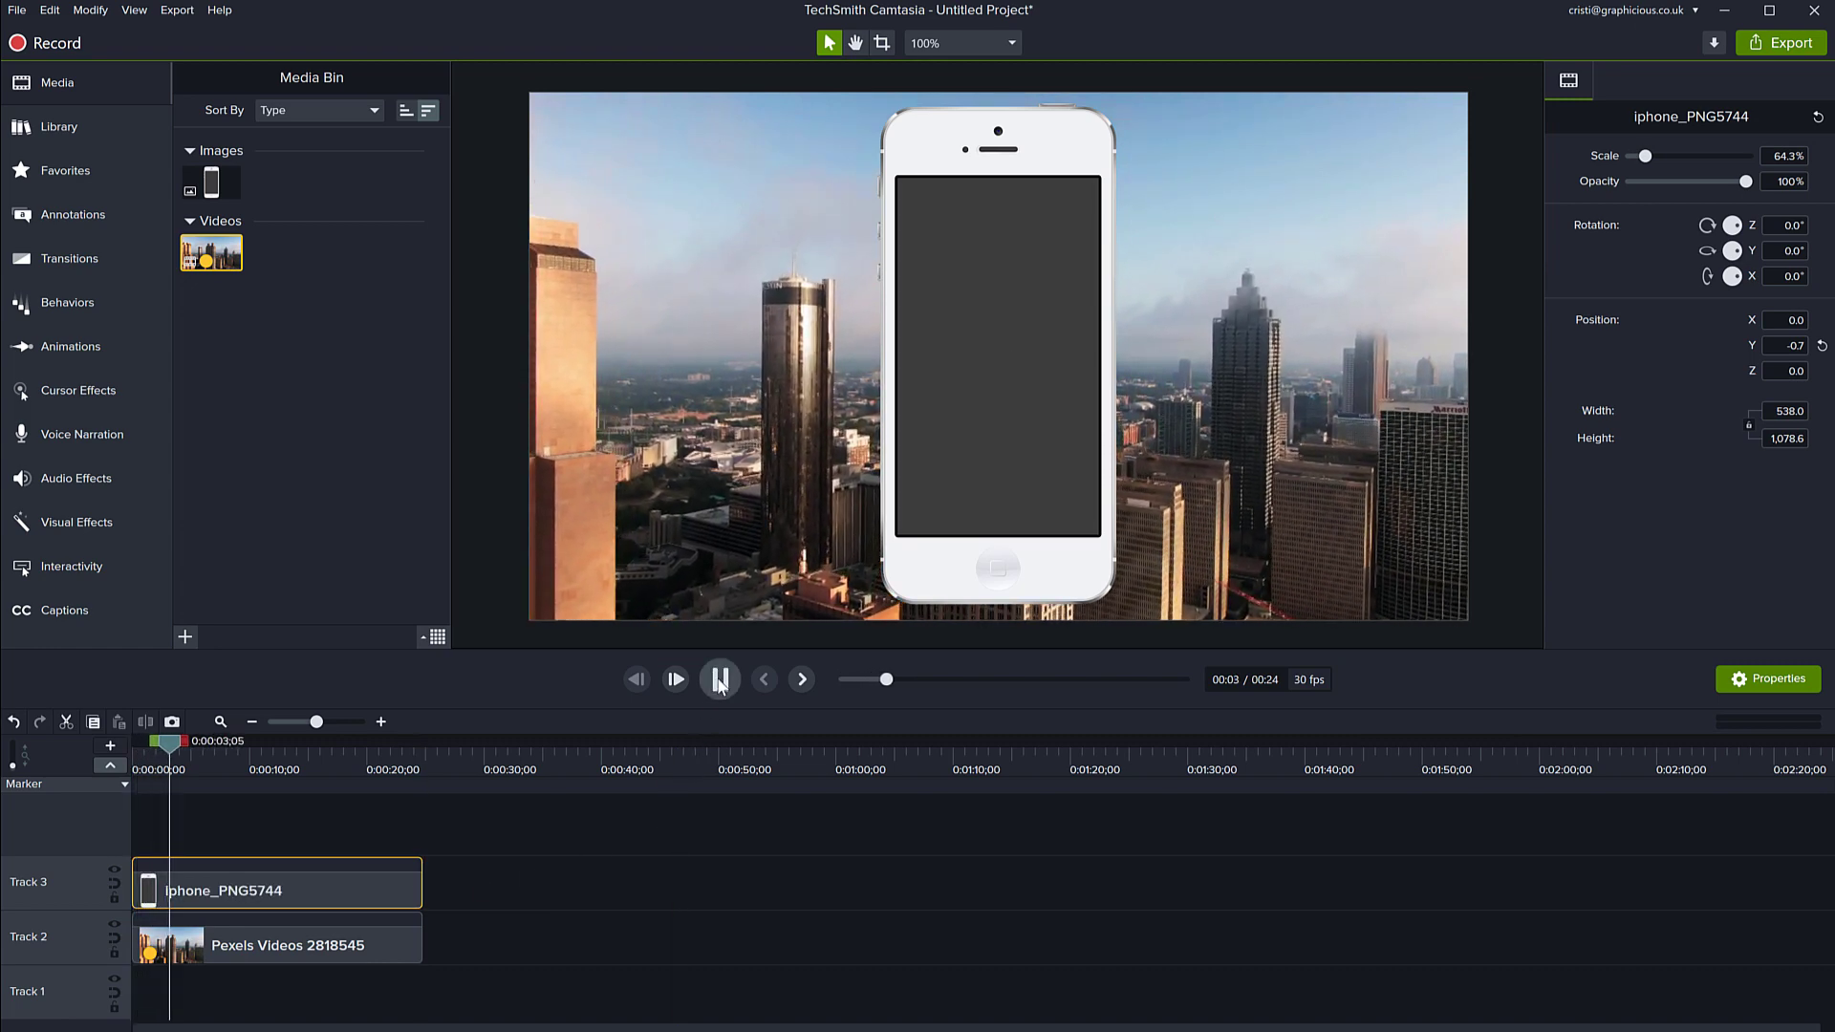
left_click(720, 680)
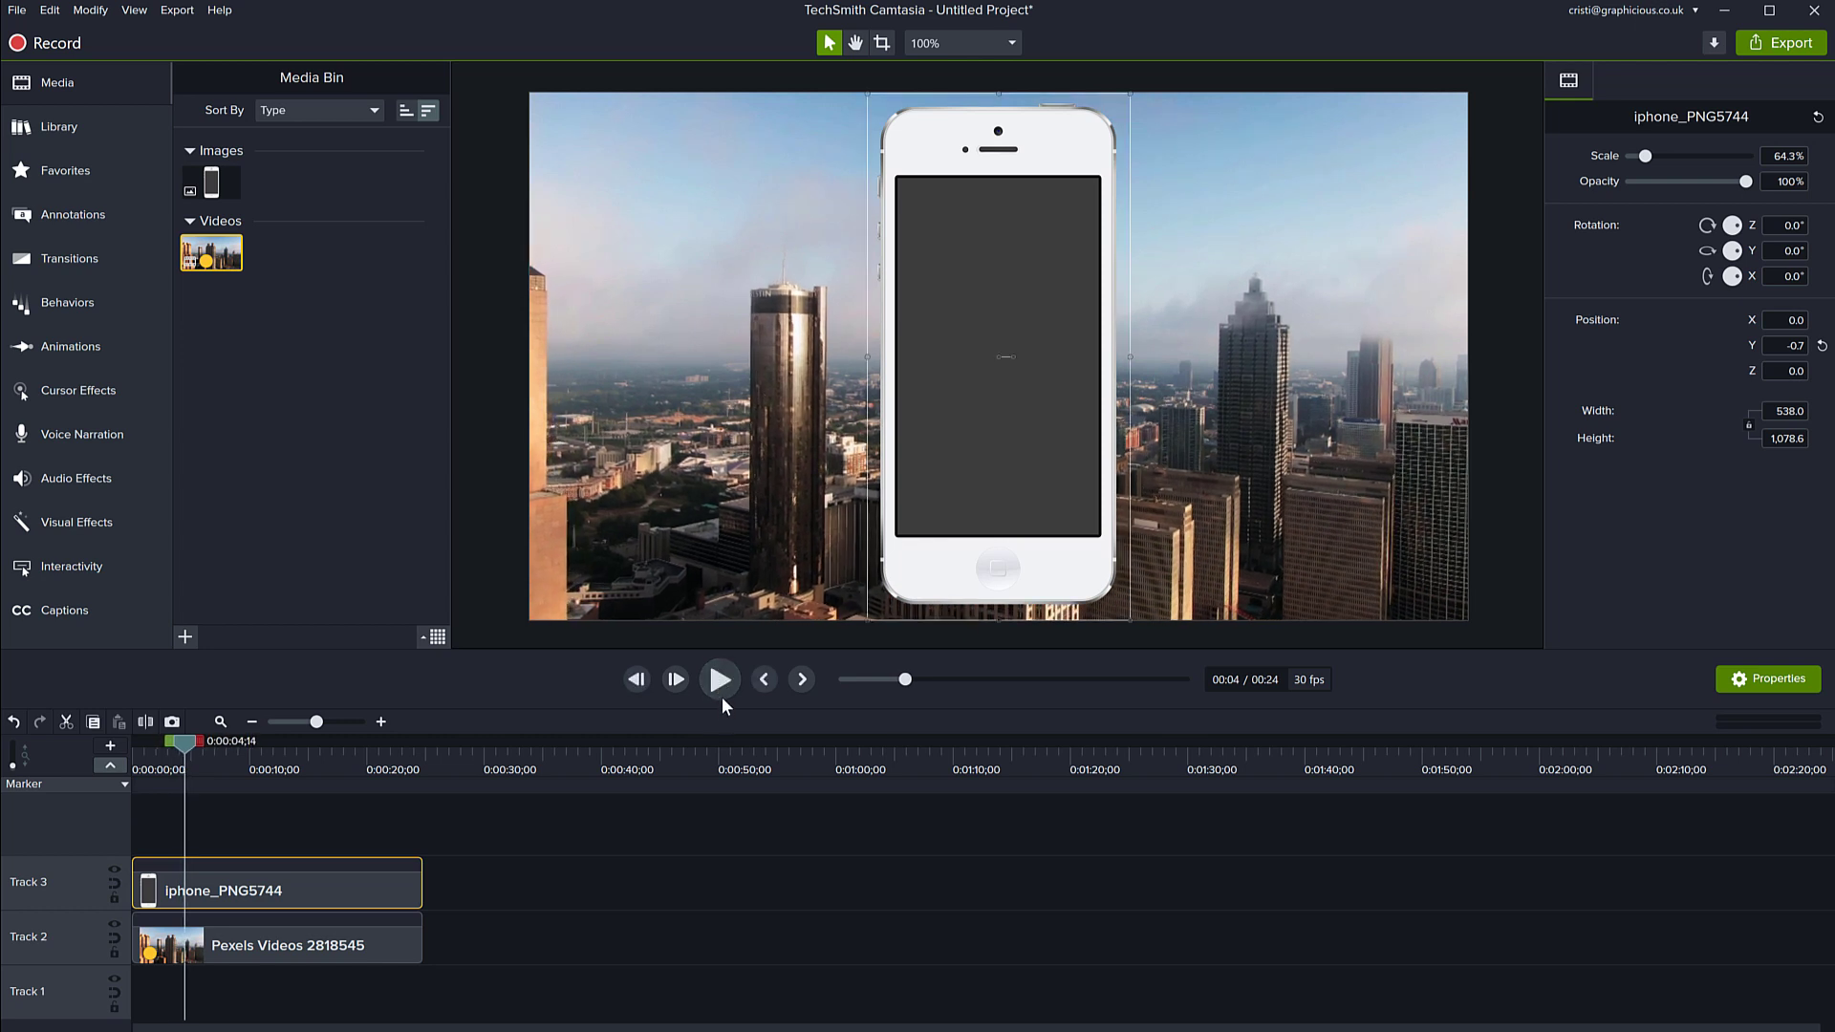
left_click(52, 222)
- Drop a black rectangle shape onto the phone screen on Track 4, resized to fill the screen
left_click(288, 85)
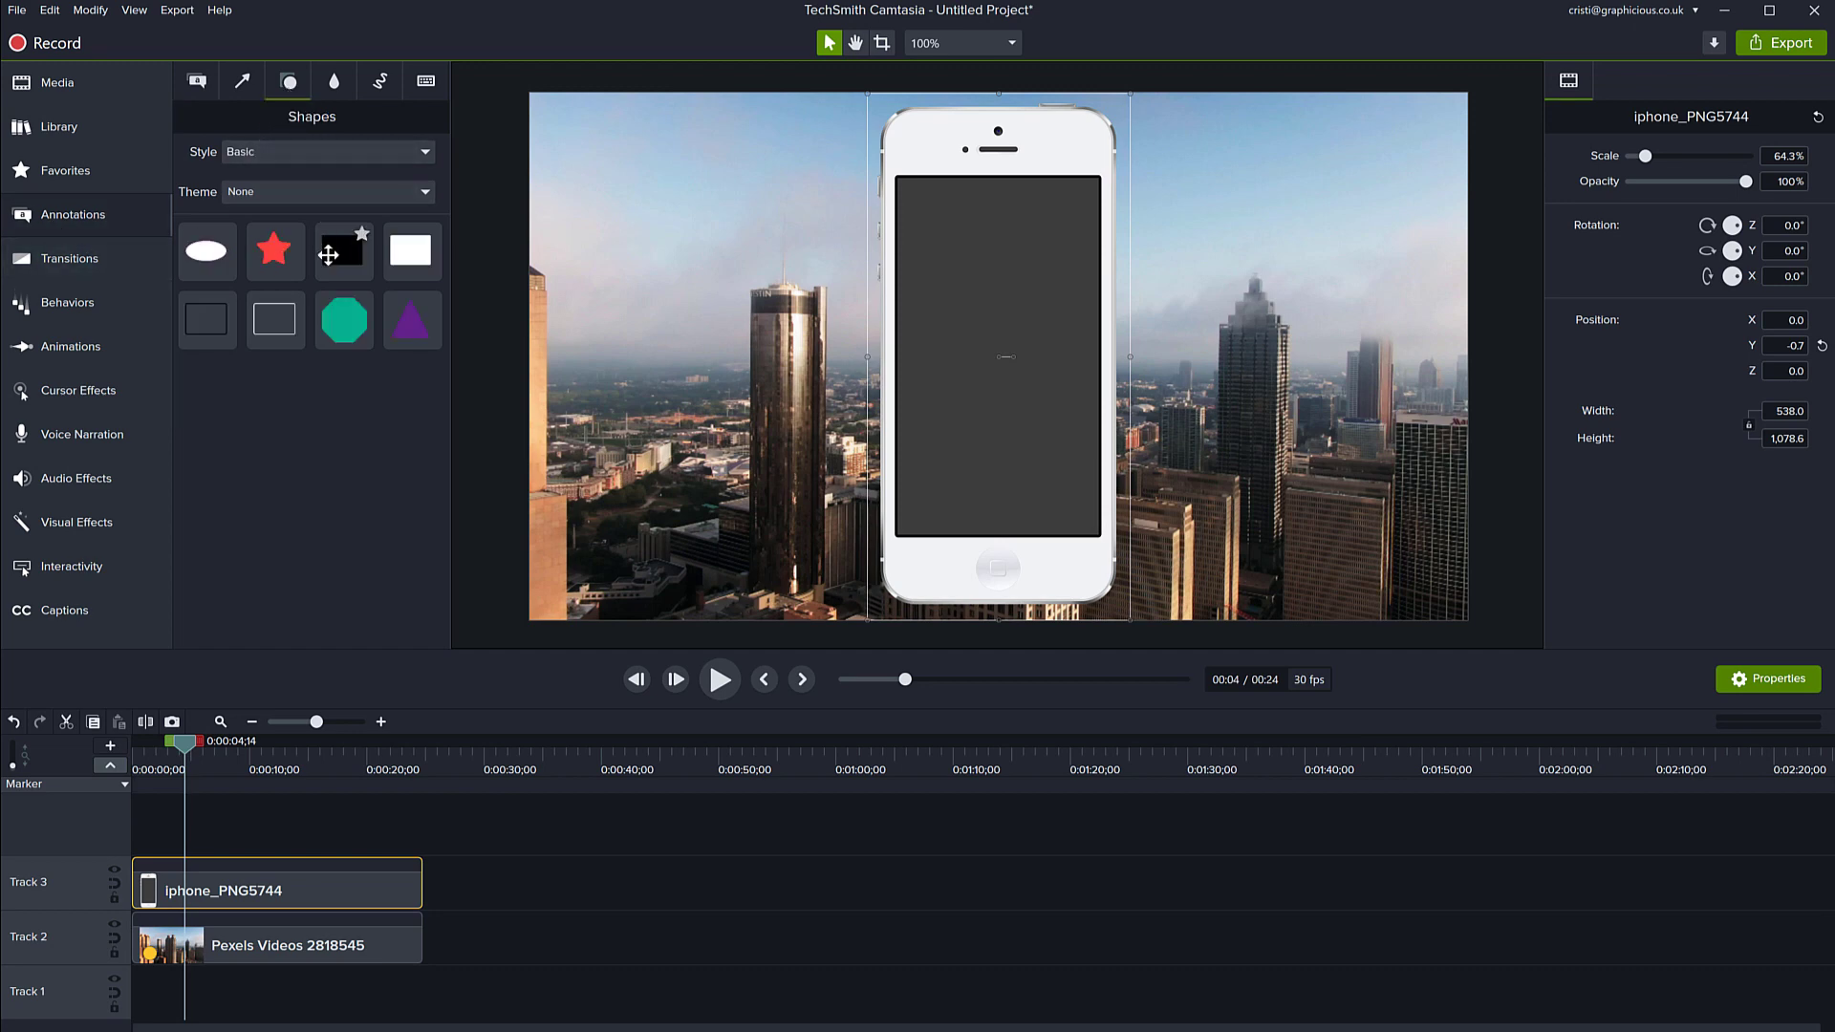
left_click_drag(342, 250, 961, 229)
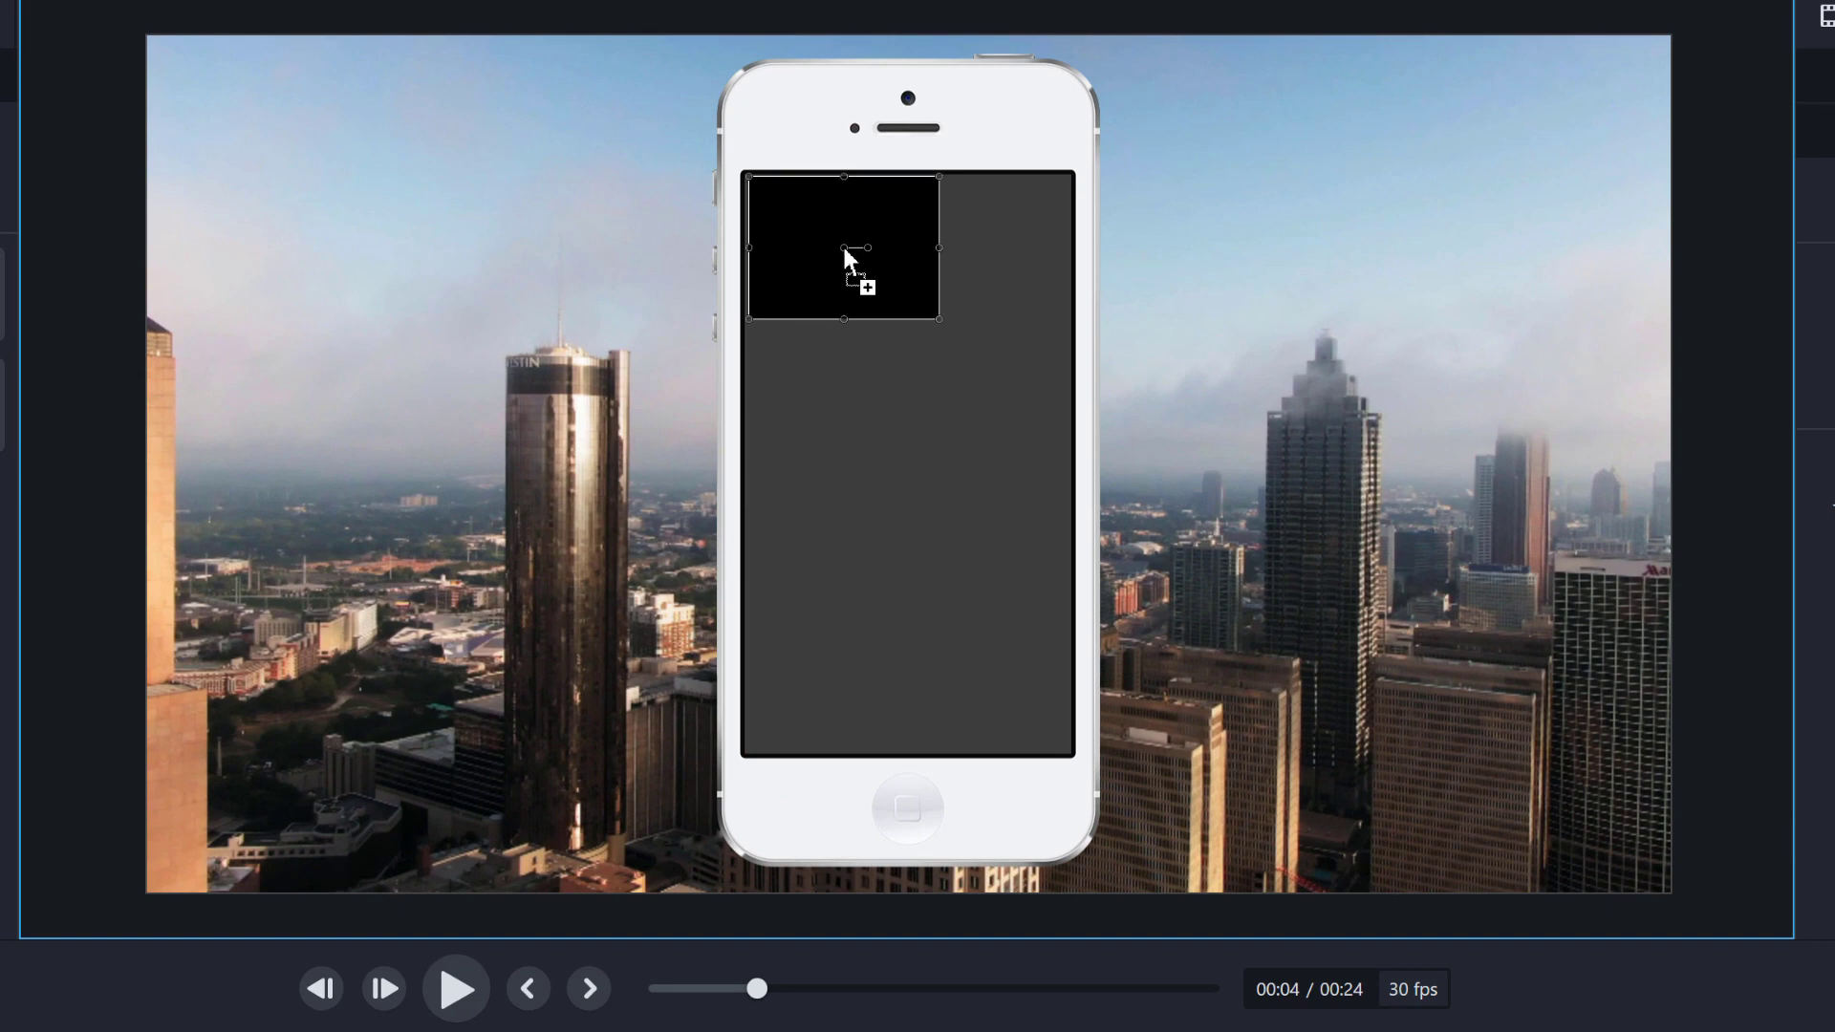
left_click_drag(847, 256, 851, 268)
left_click_drag(937, 318, 1071, 759)
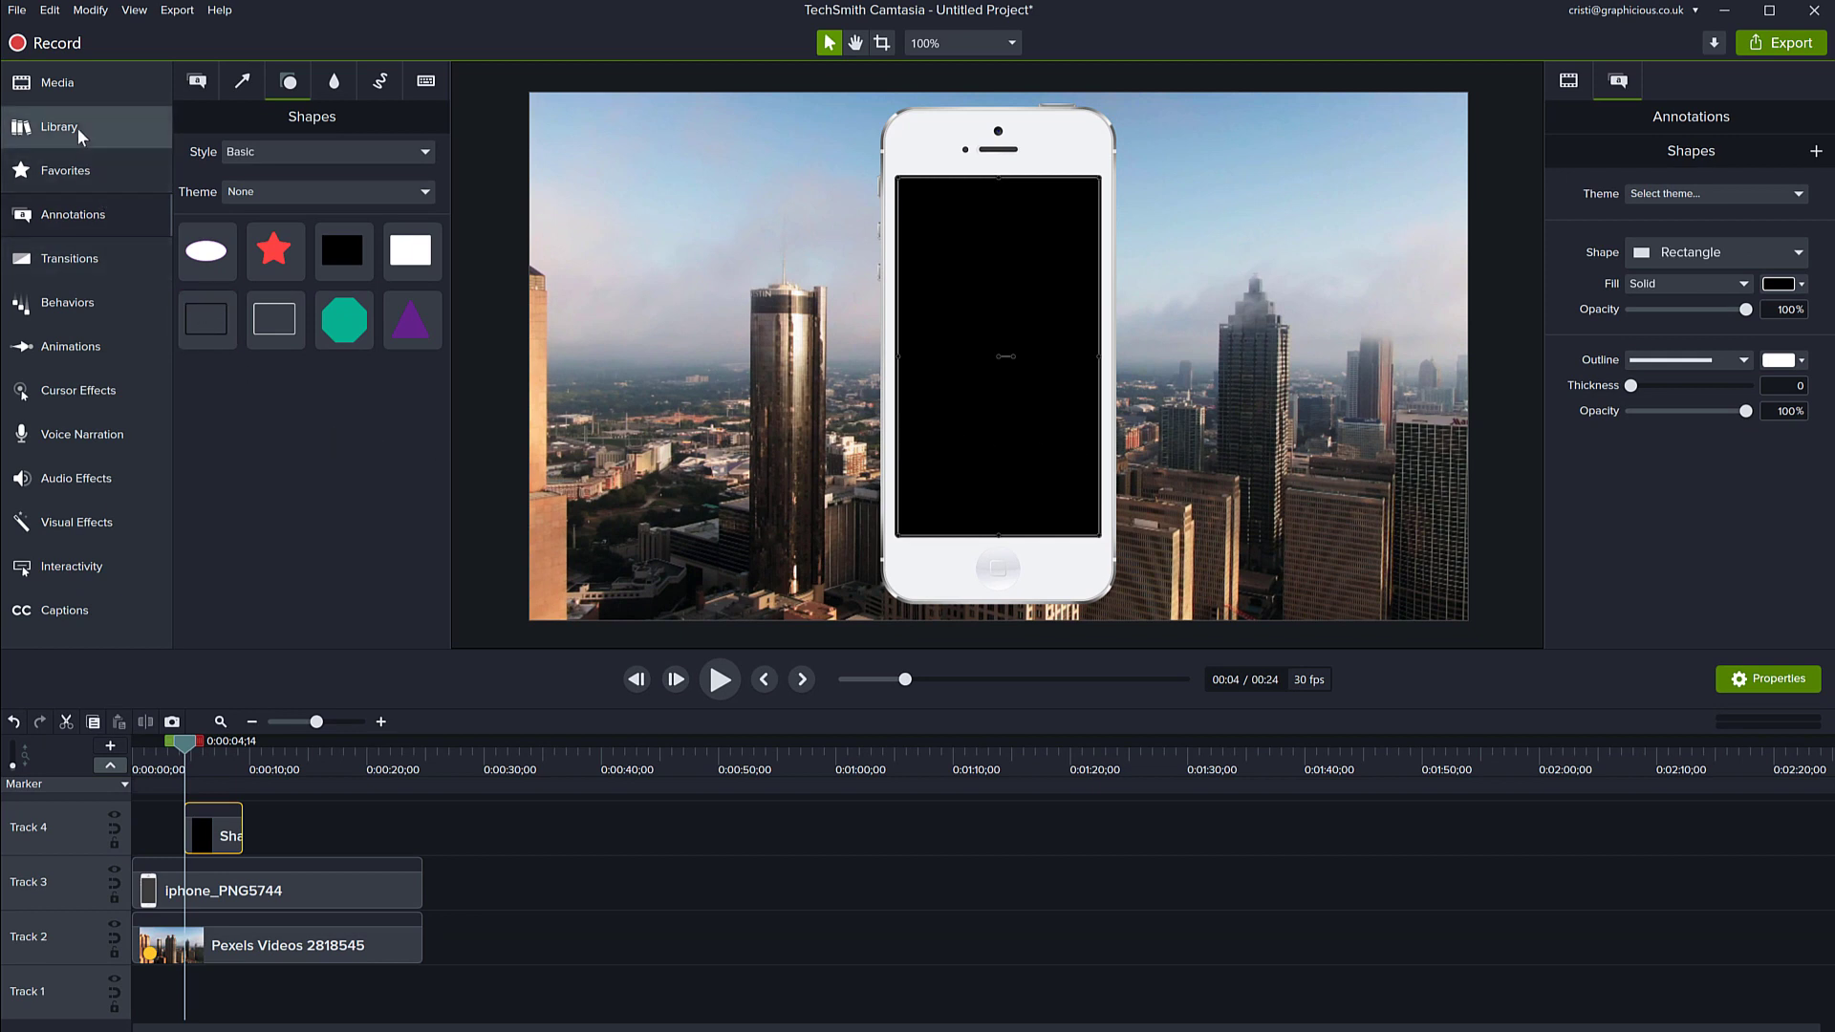
- Add an Alpha Invert Media Matte to the rectangle clip, stretched to the iPhone clip's length
left_click(65, 523)
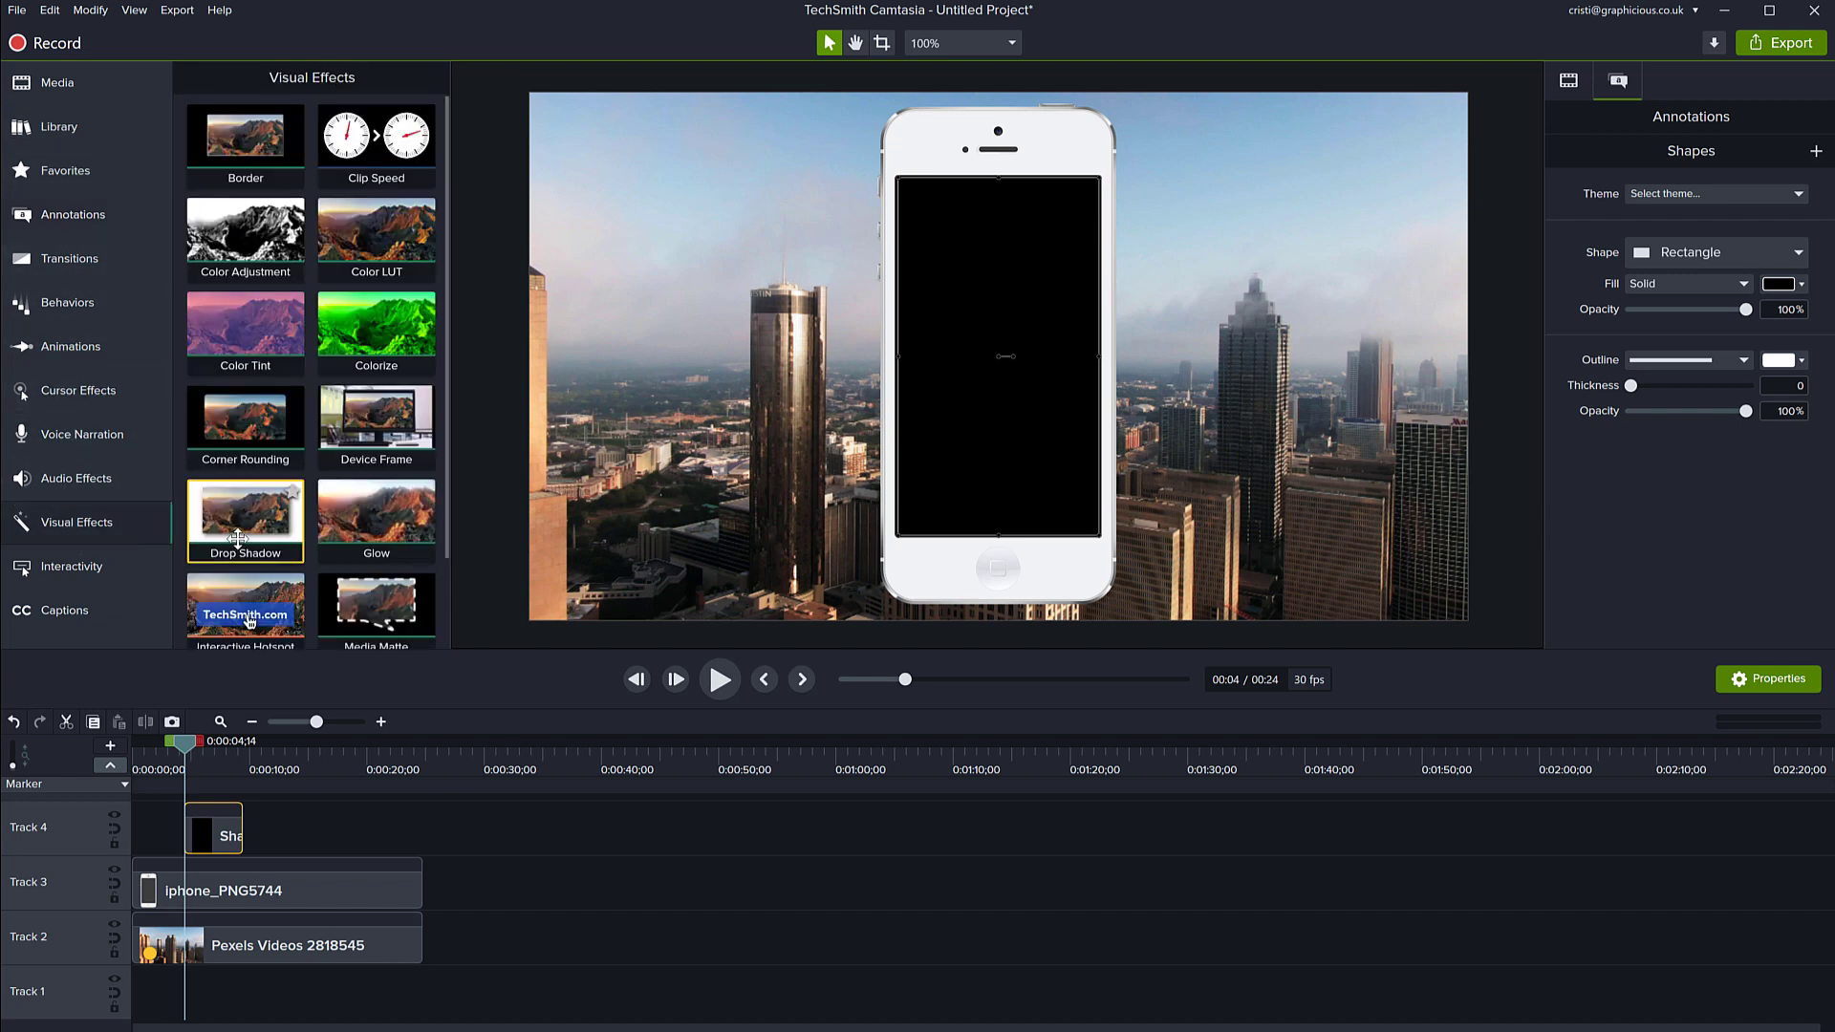
scroll(249, 516, "down", 2)
left_click_drag(375, 509, 134, 831)
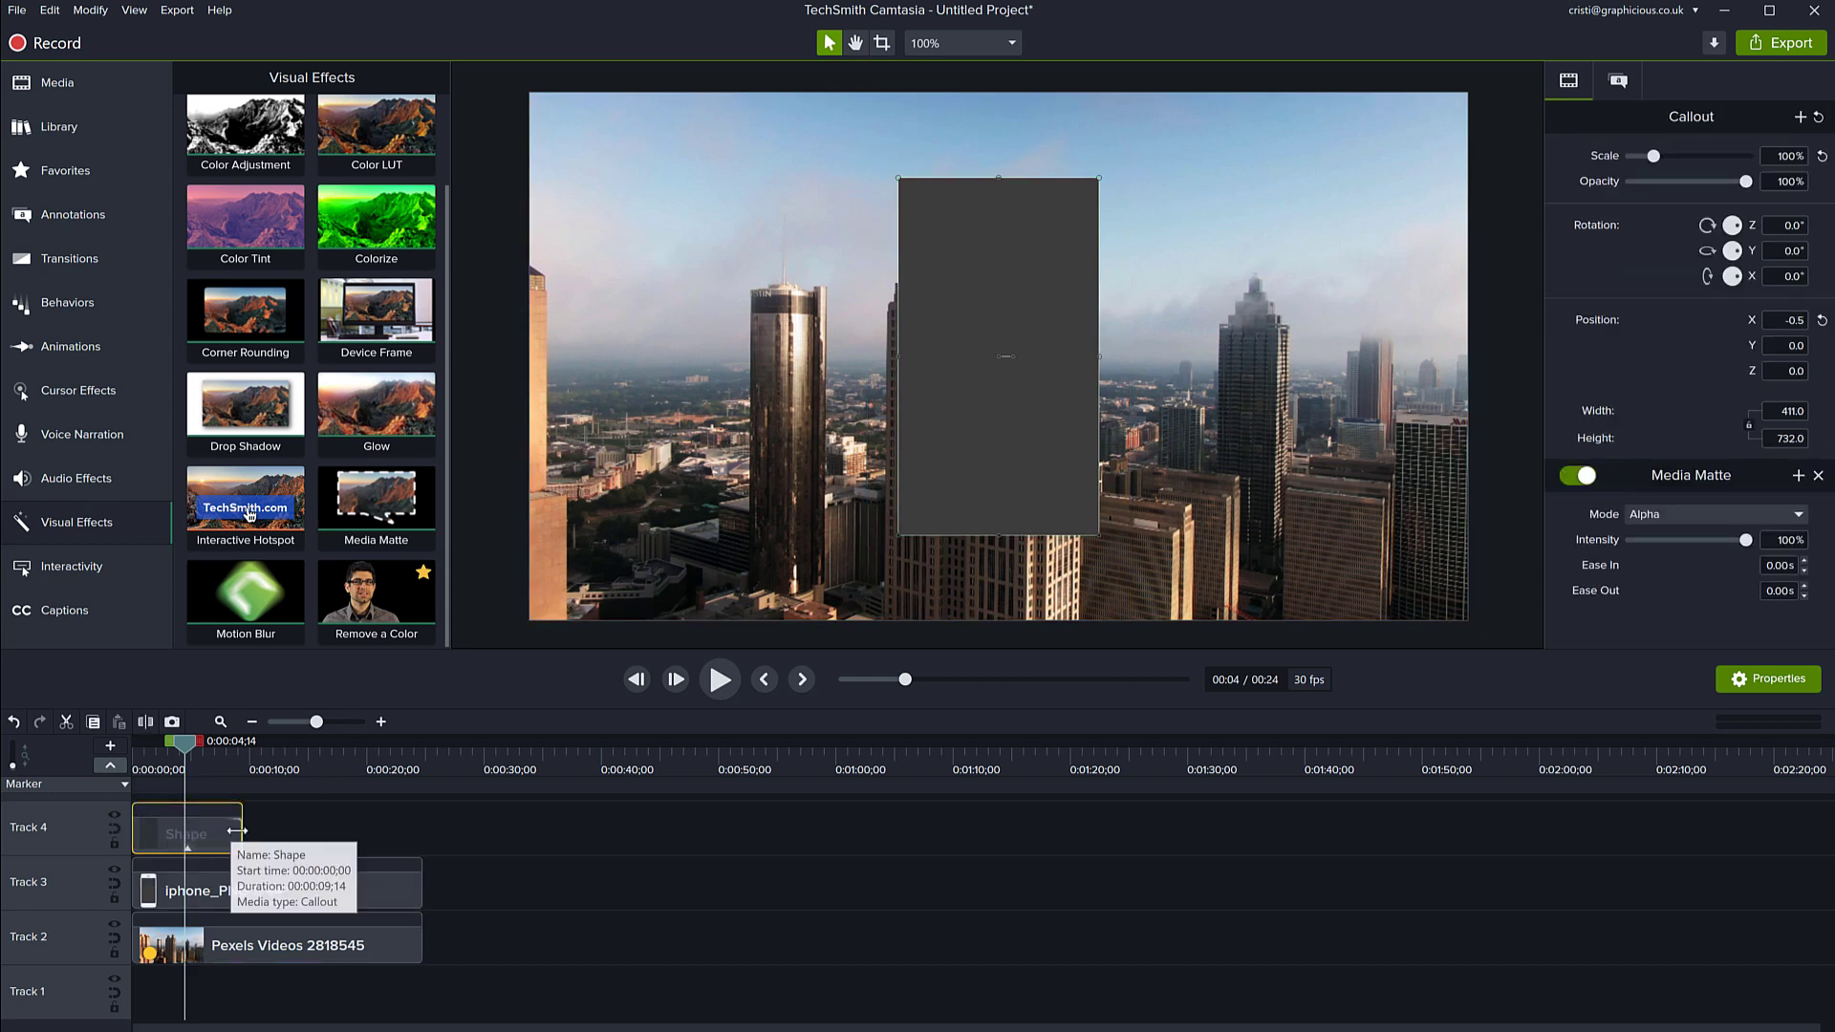
left_click_drag(284, 826, 421, 828)
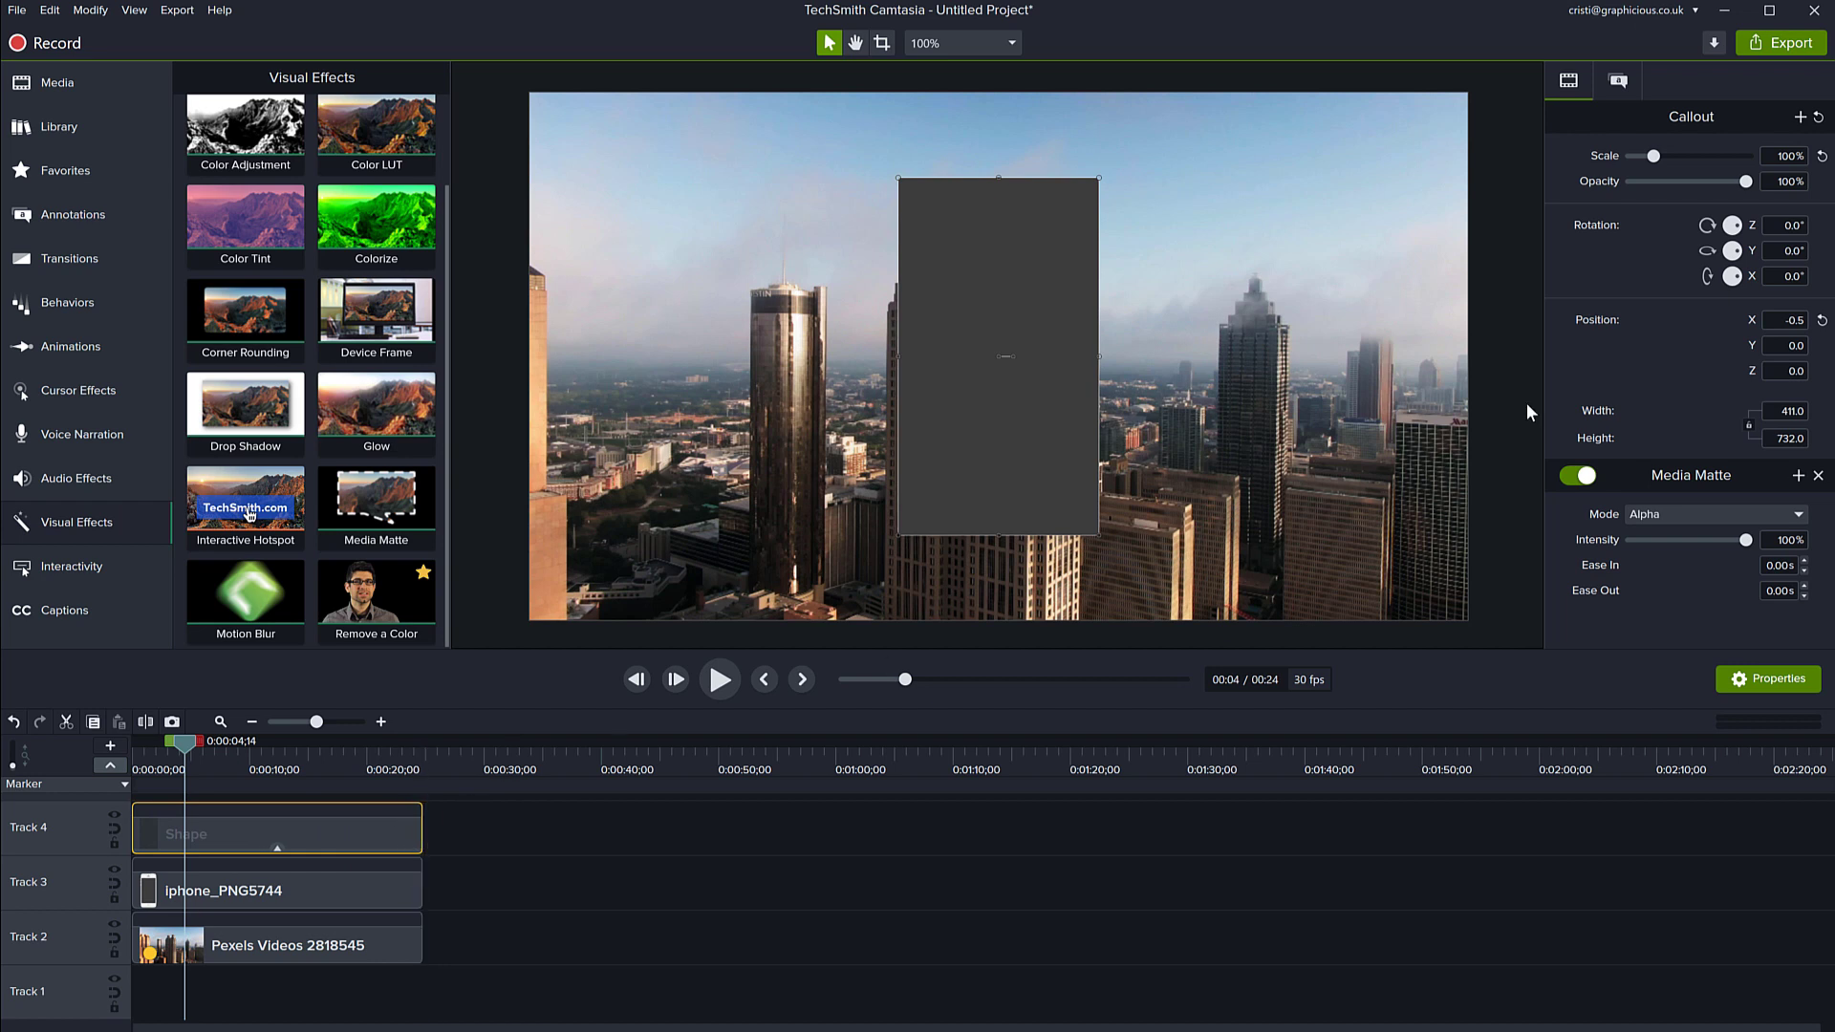
left_click(1666, 513)
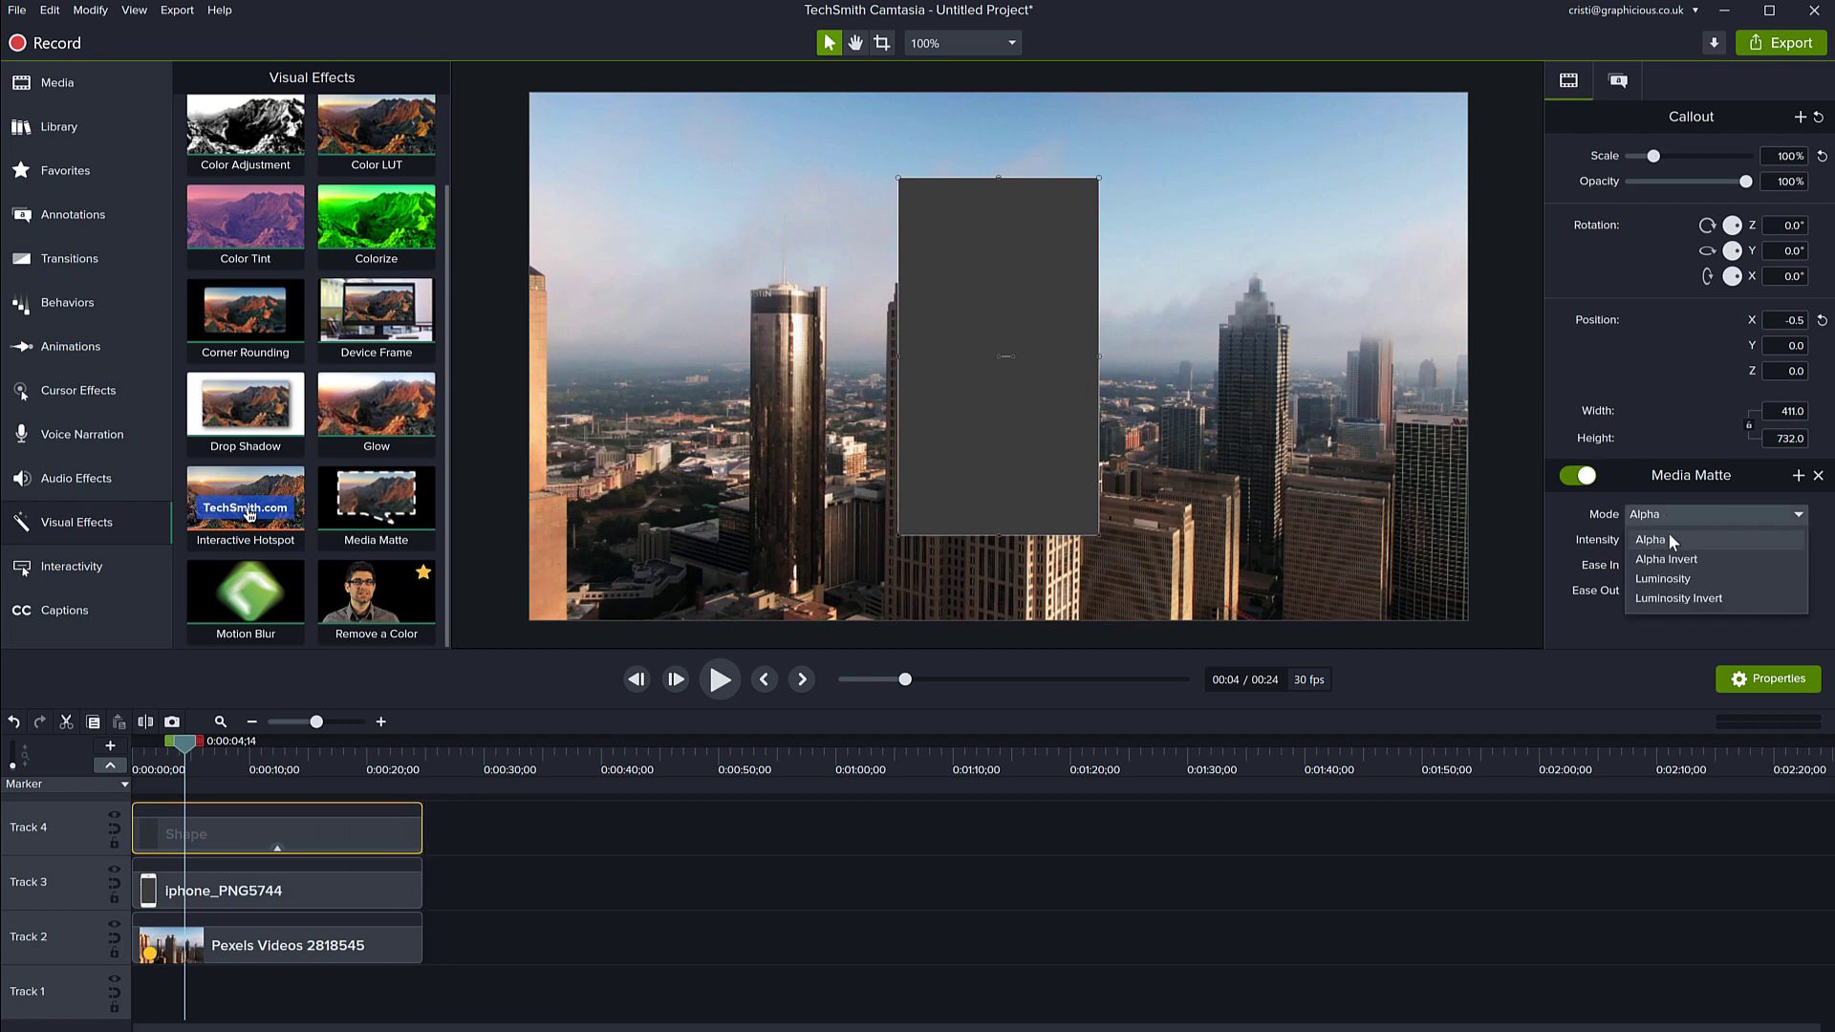
left_click(1674, 562)
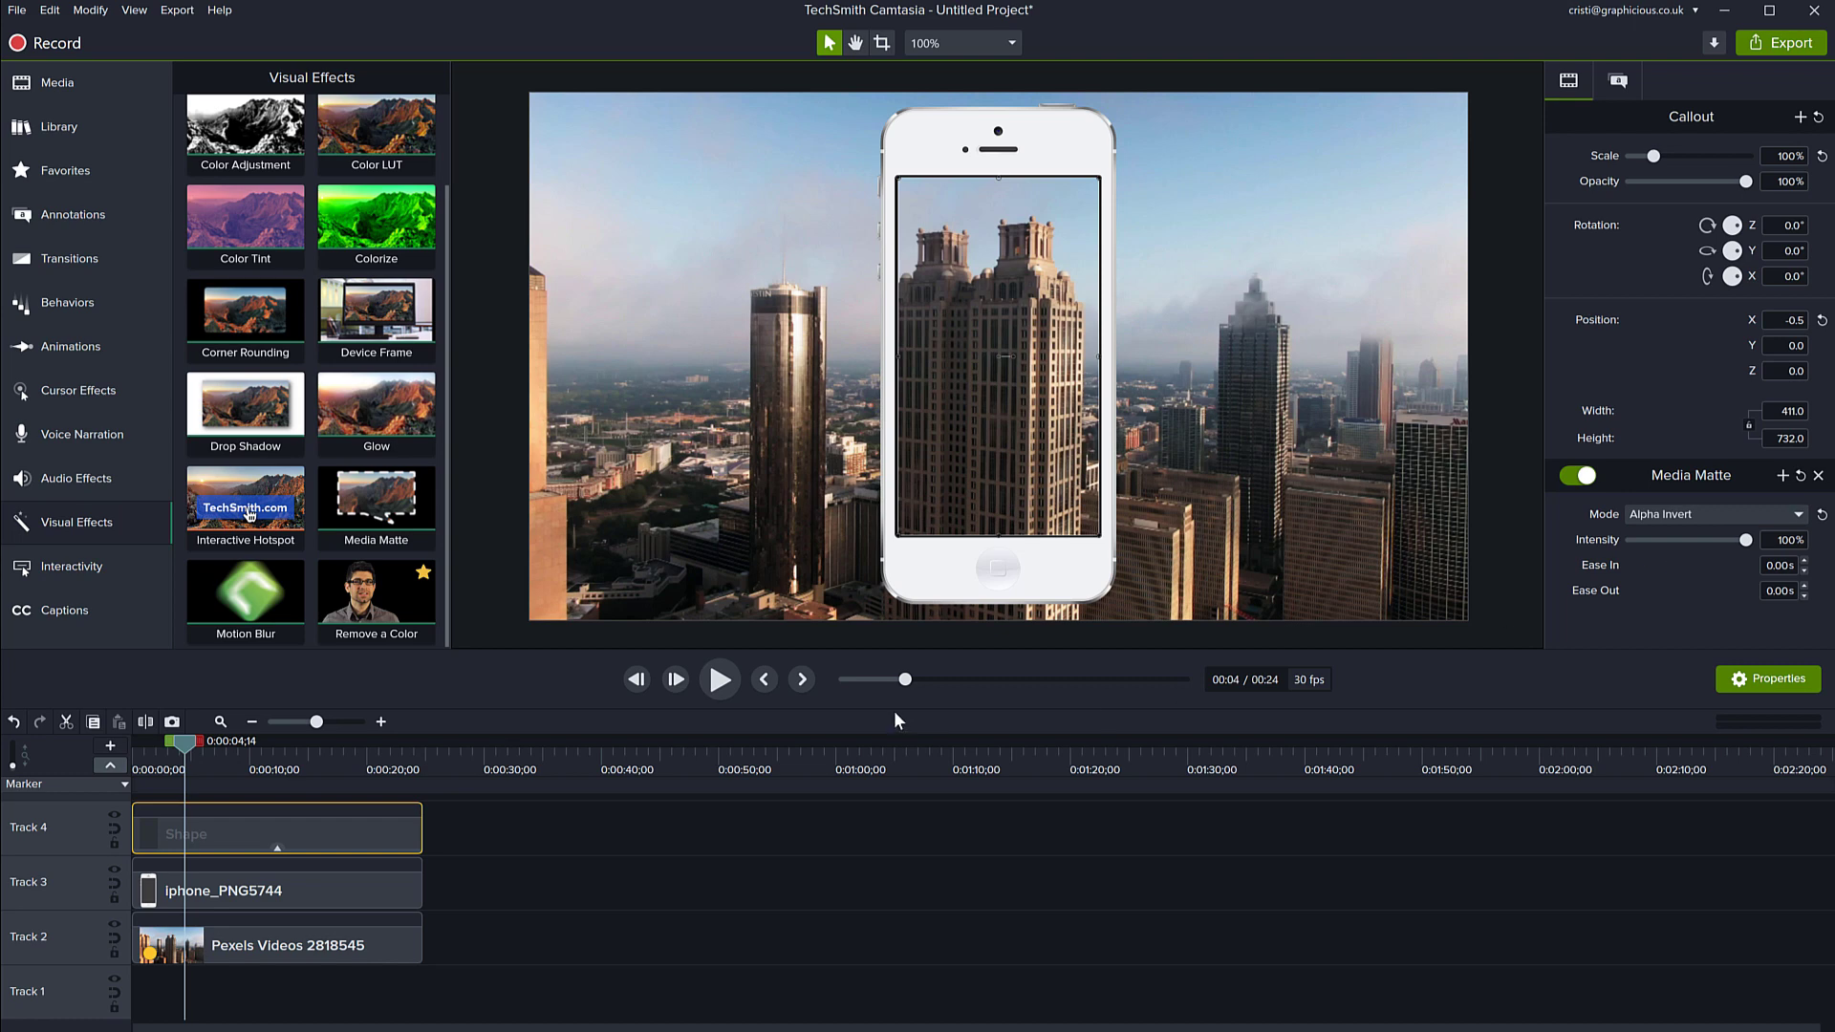
left_click(371, 886, "ctrl")
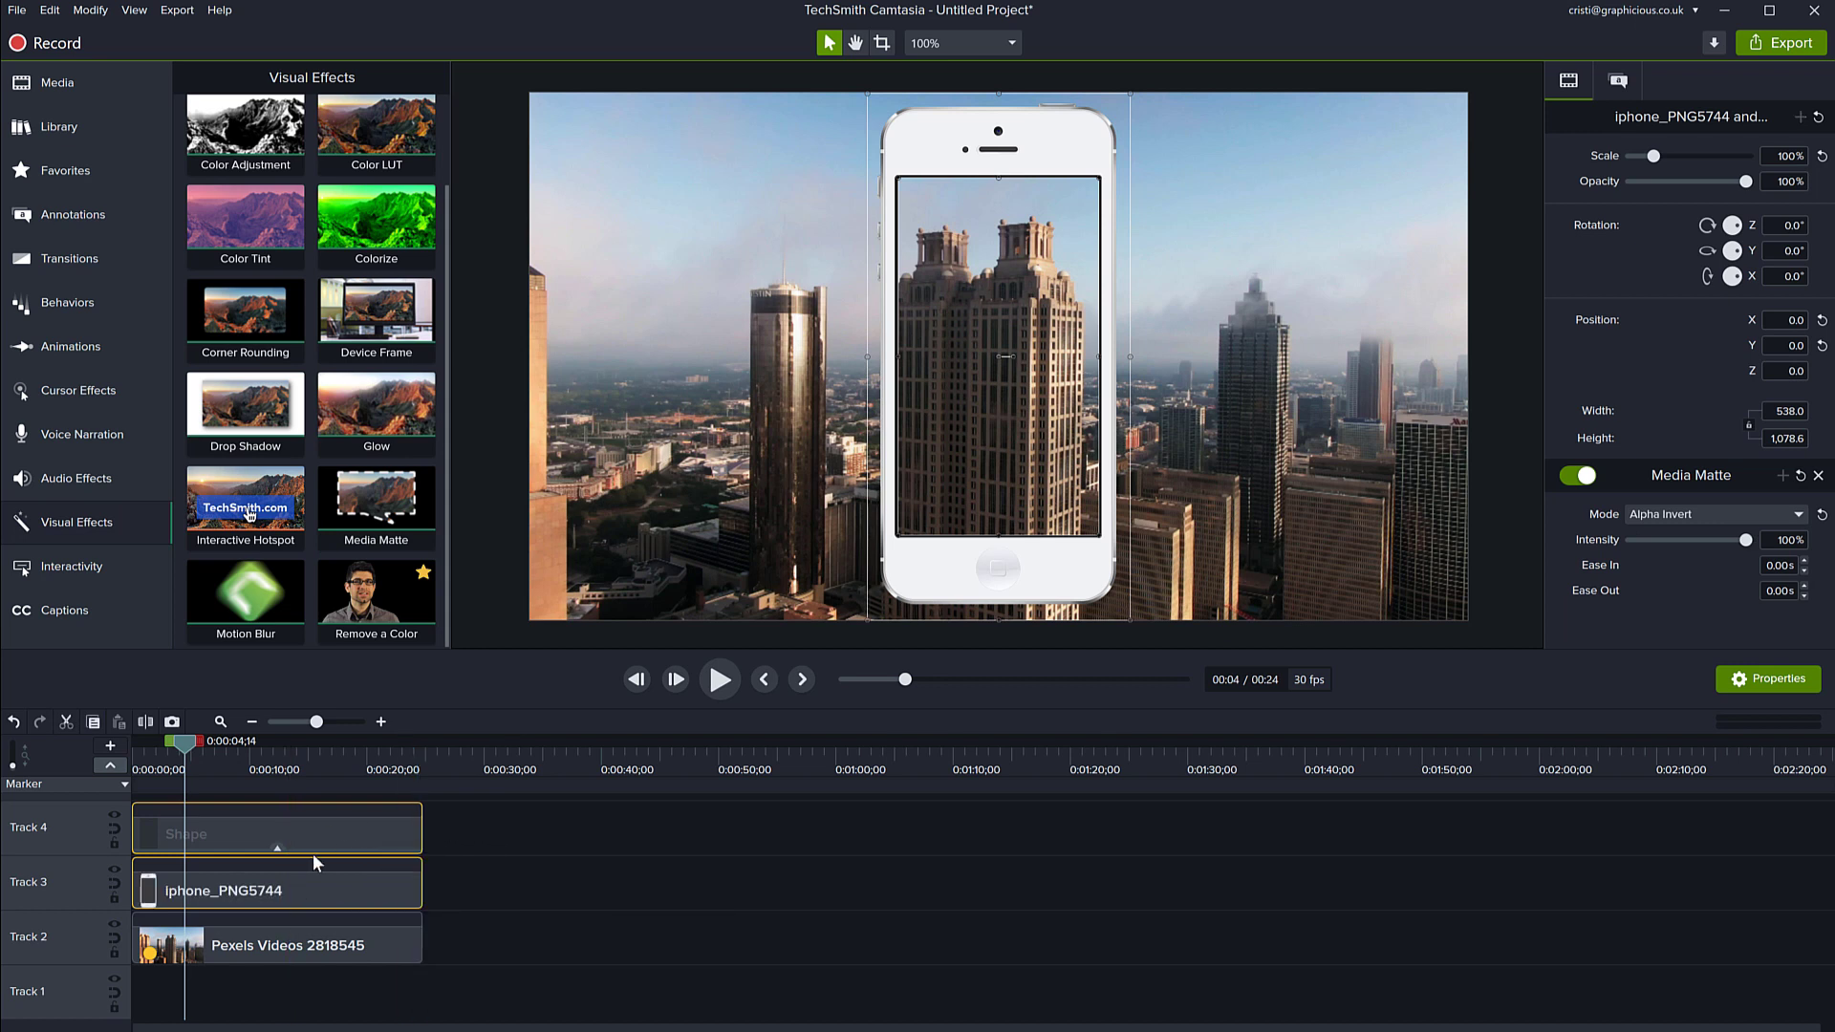
- Group the shape and iPhone as Group 1, nudge the city video, and move Group 1 to Track 4
key("ctrl+g")
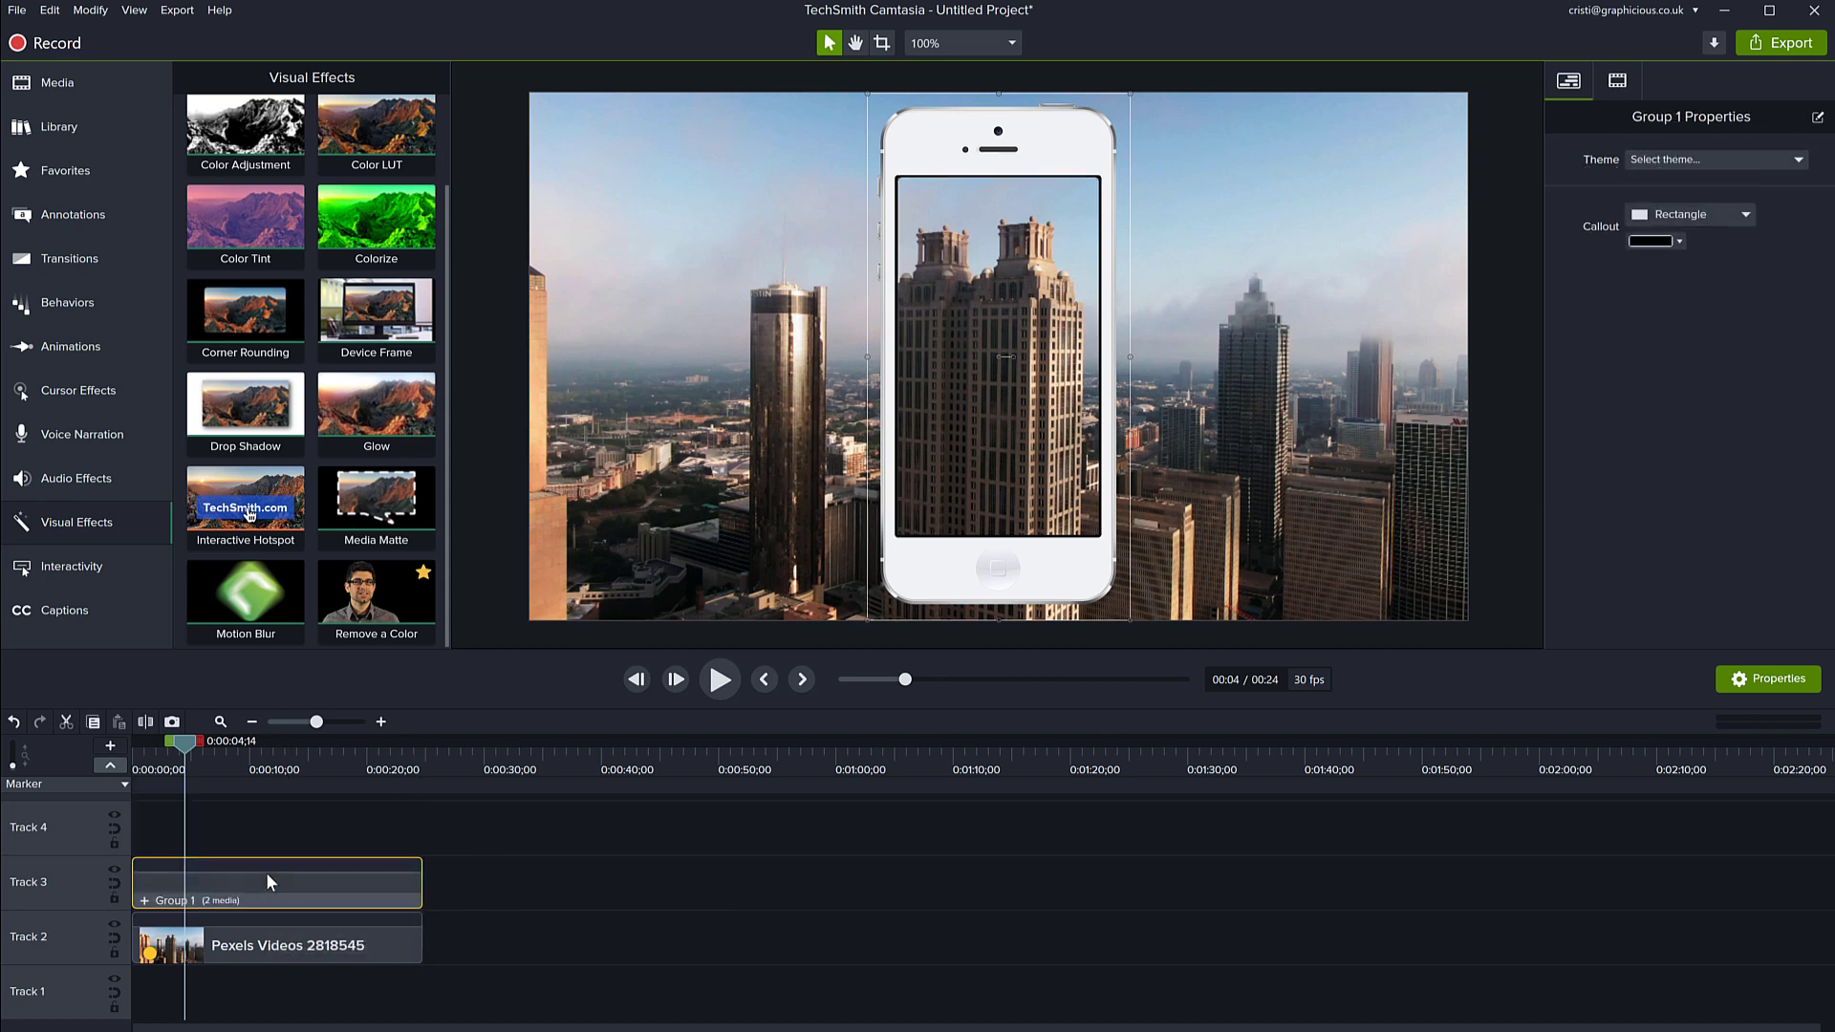
left_click(1271, 447)
left_click_drag(1271, 447, 1234, 449)
key("space")
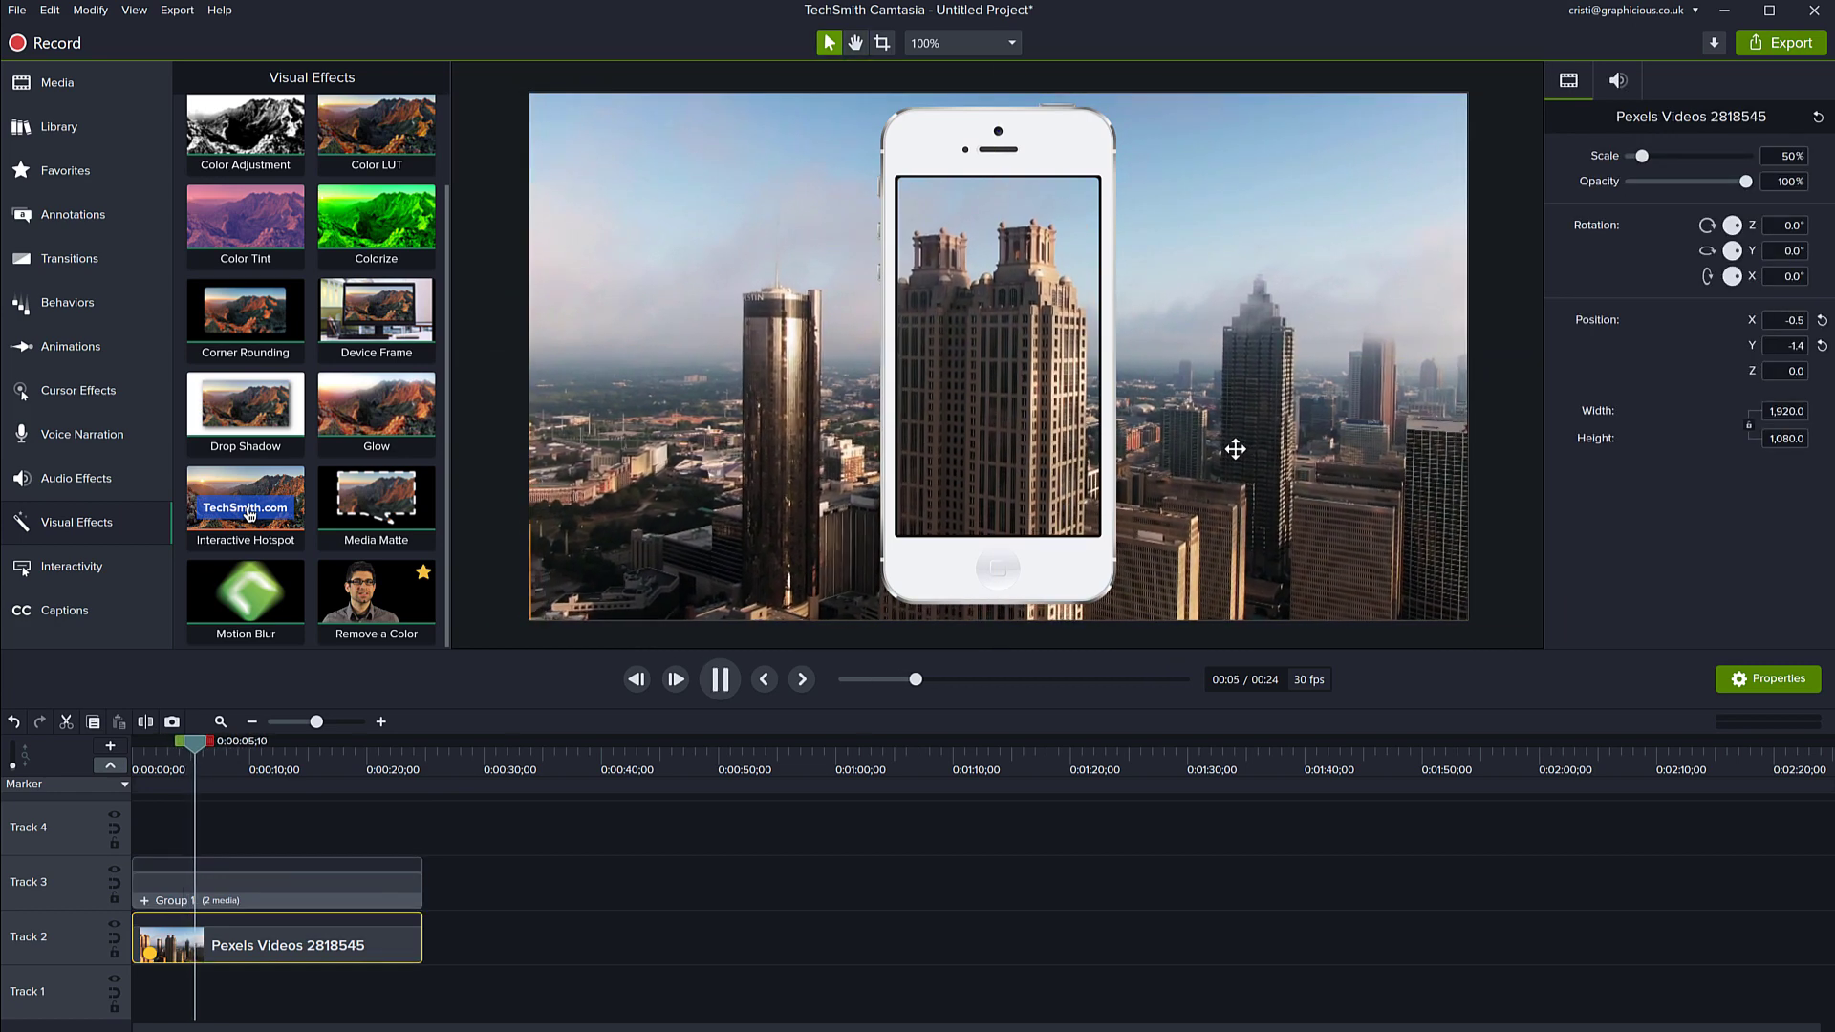
key("space")
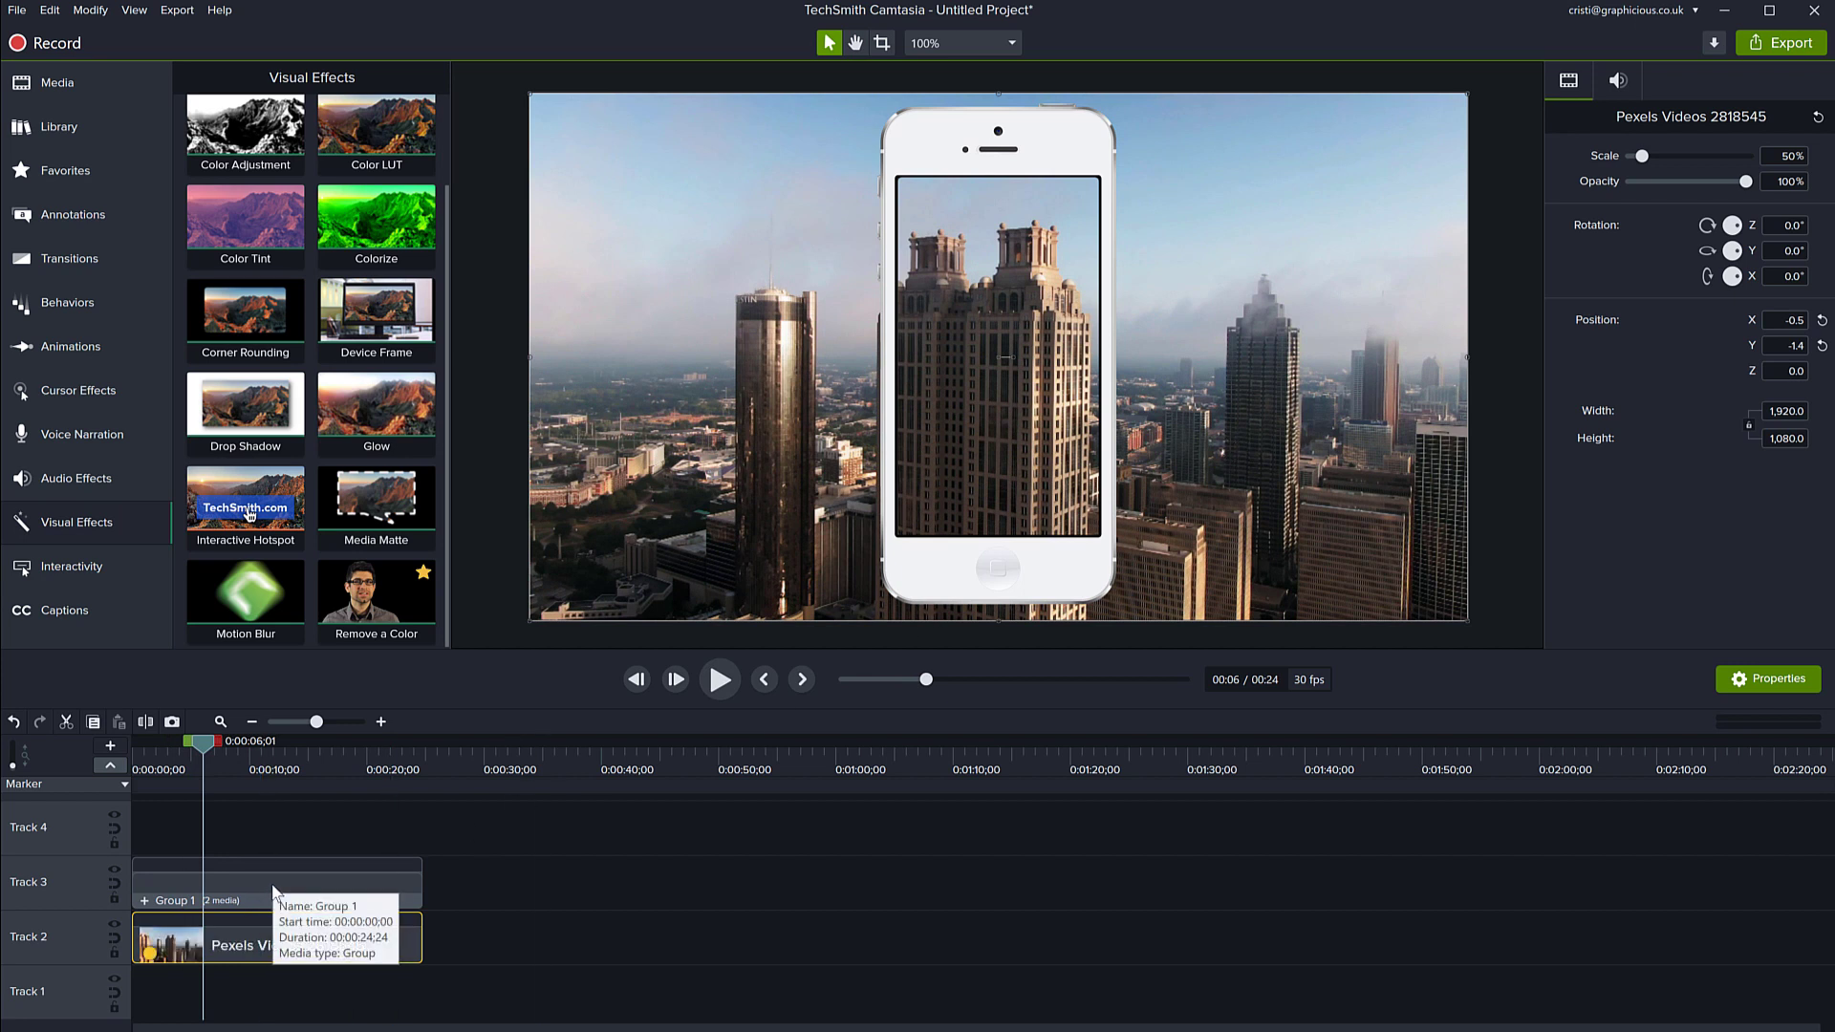
left_click_drag(273, 889, 261, 841)
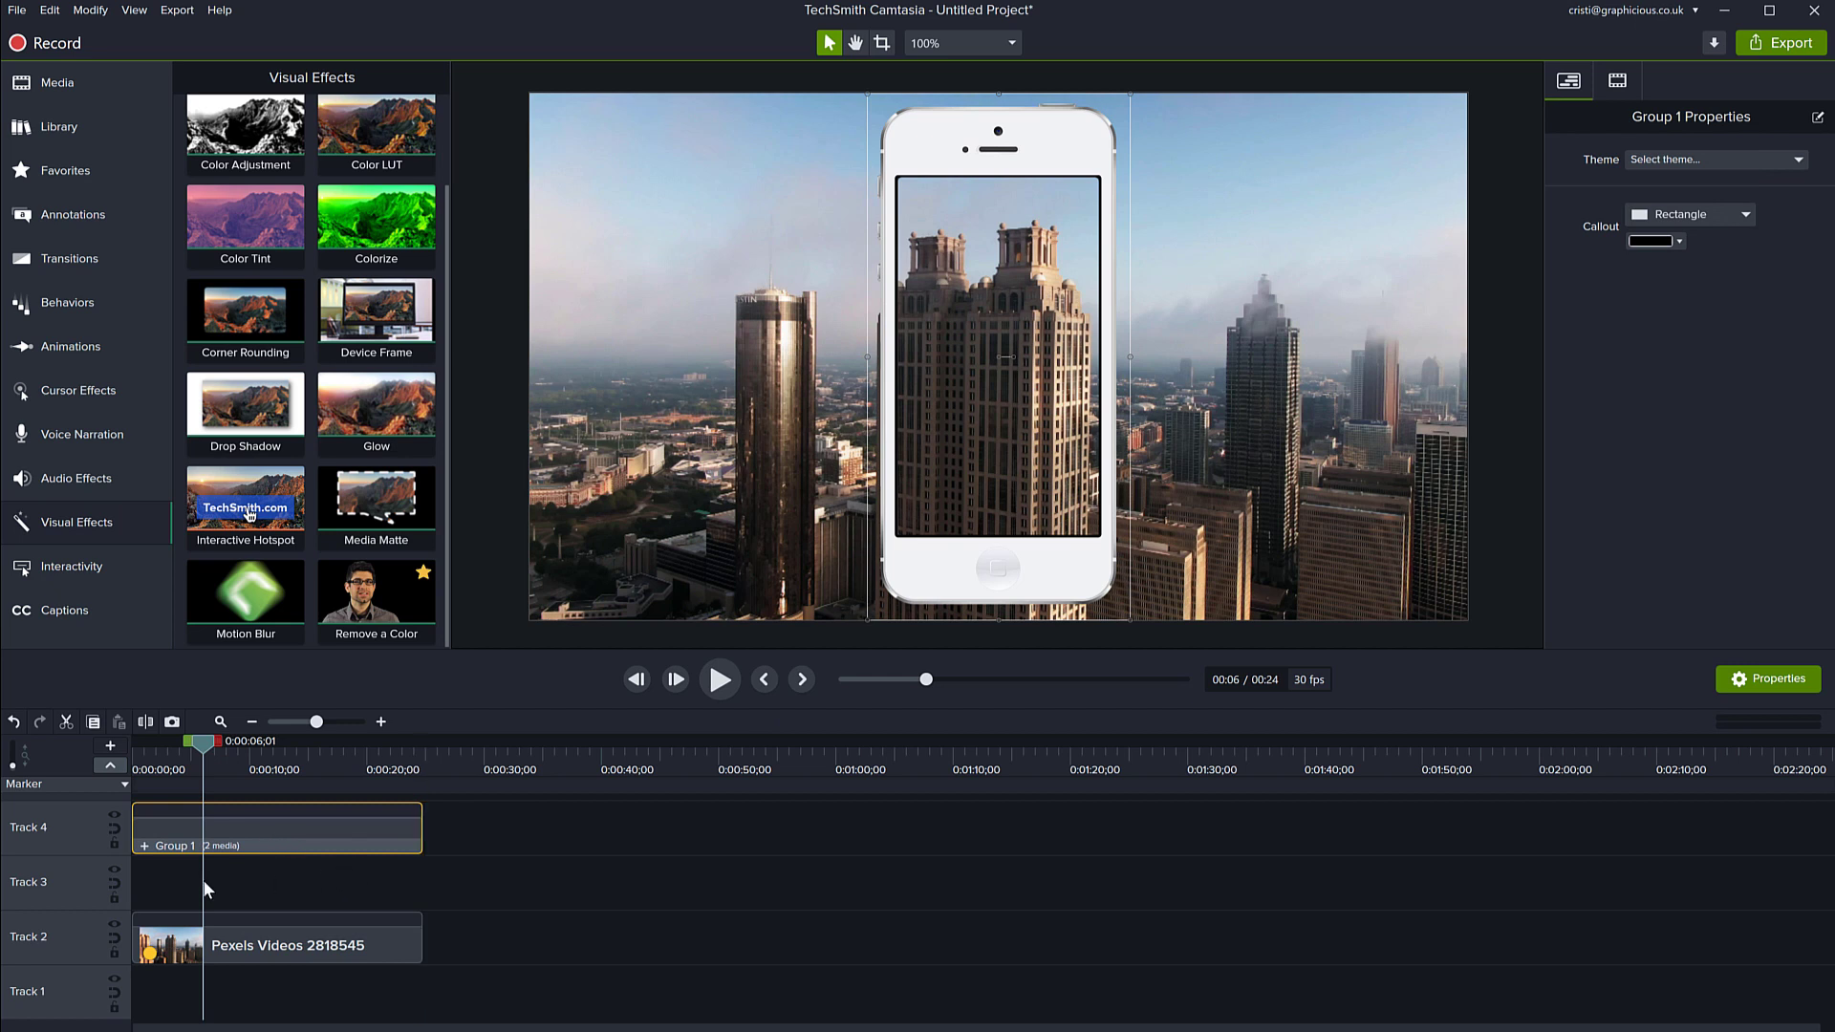
- Add a black rectangle on Track 3 sized over the phone screen and apply a Media Matte to it
left_click(117, 218)
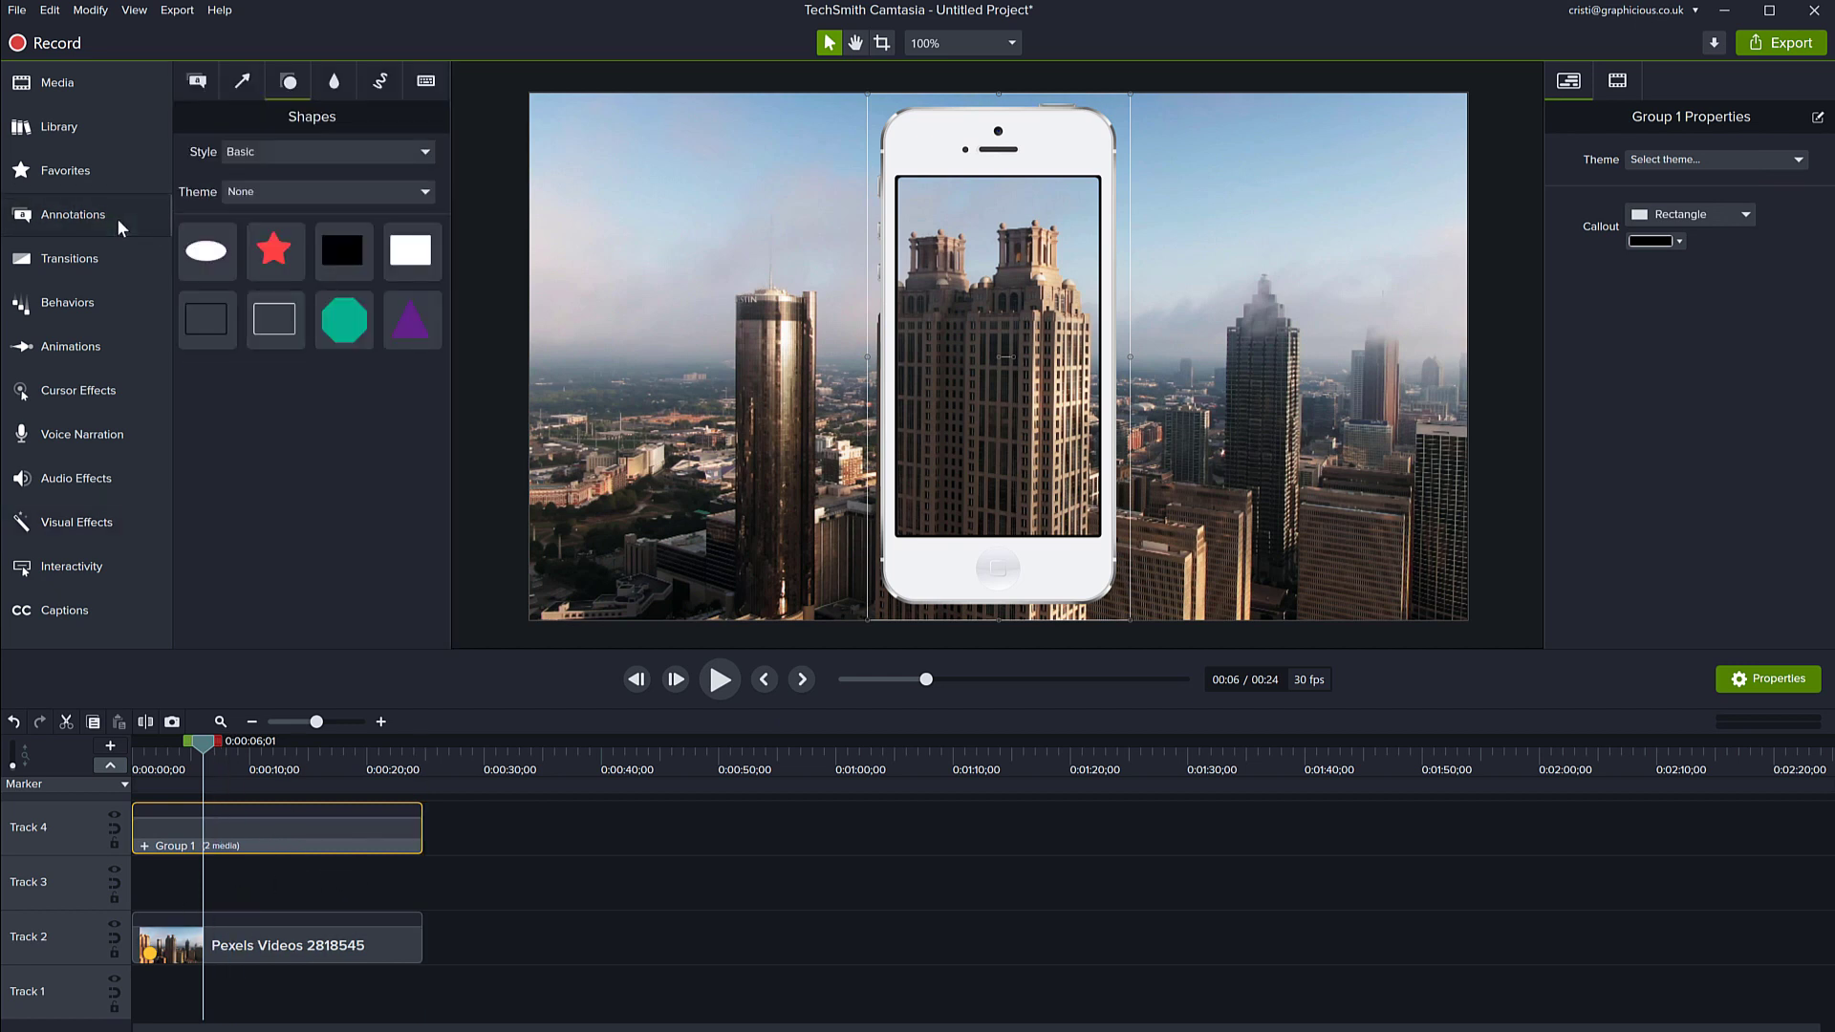
mouse_move(343, 259)
left_mouse_down()
mouse_move(344, 356)
mouse_move(251, 888)
mouse_move(128, 890)
mouse_move(423, 886)
left_mouse_up()
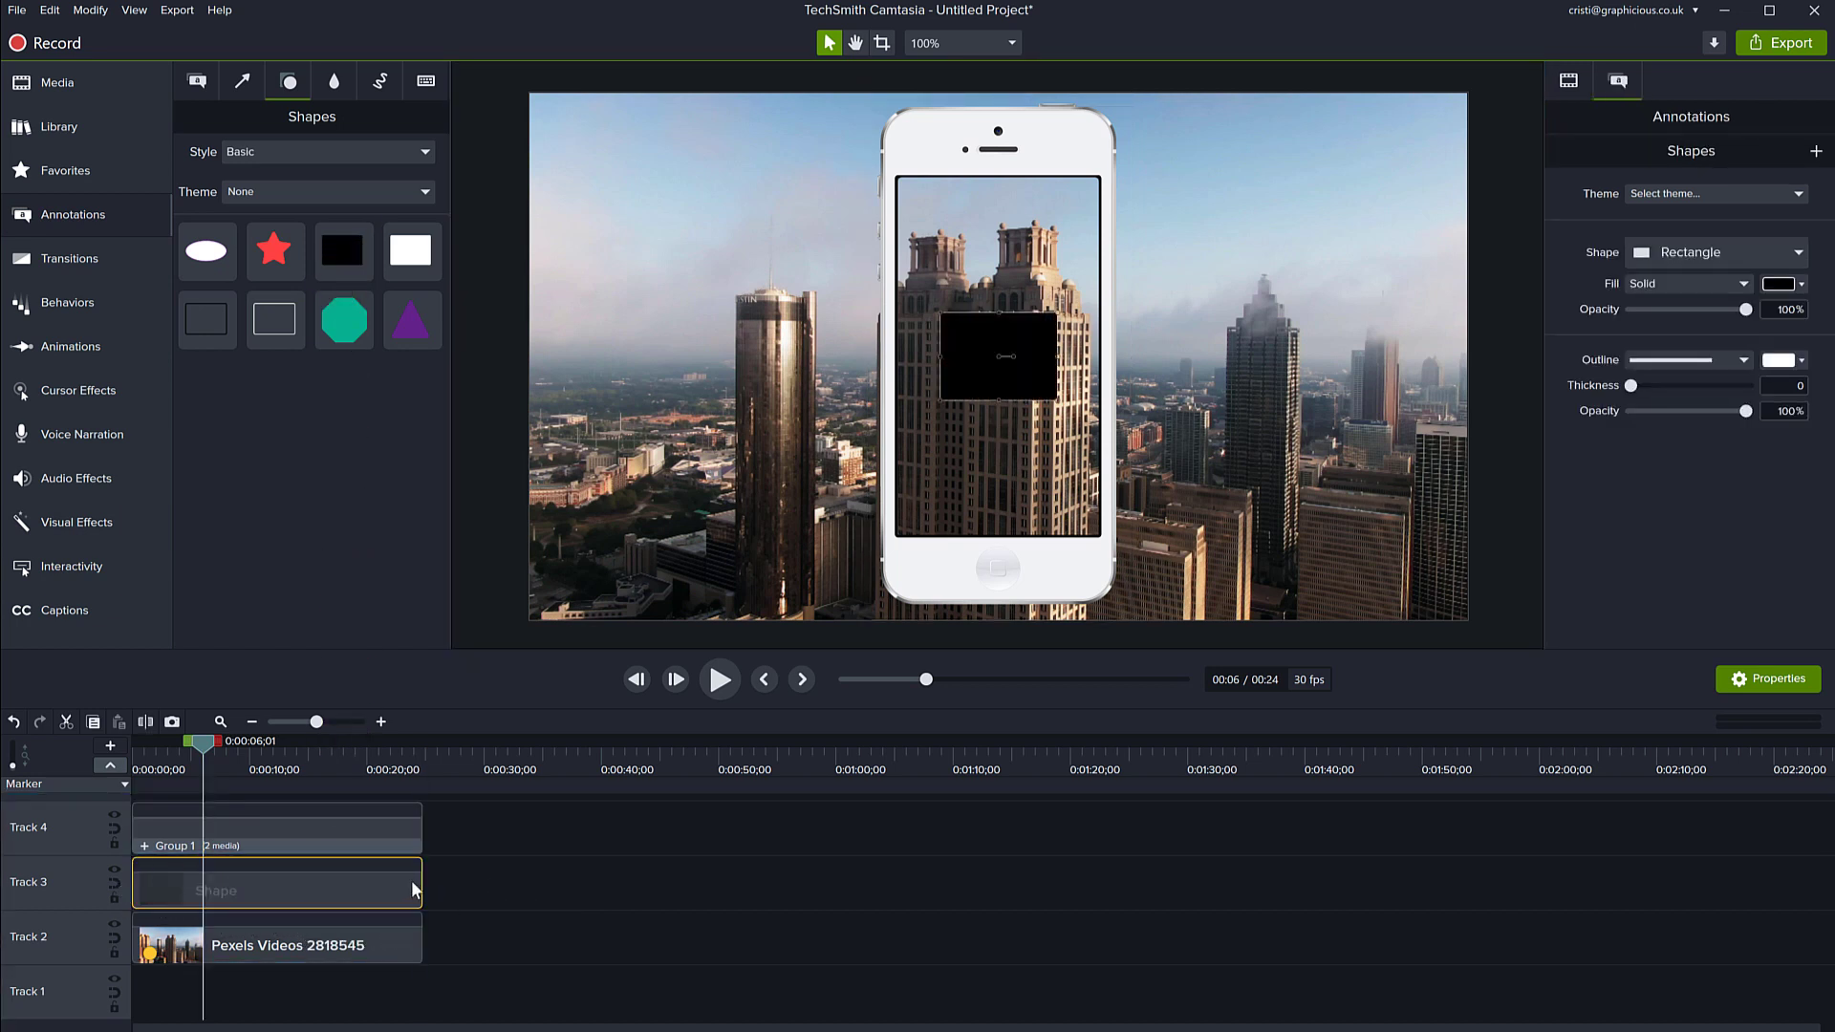
left_click_drag(962, 372, 939, 224)
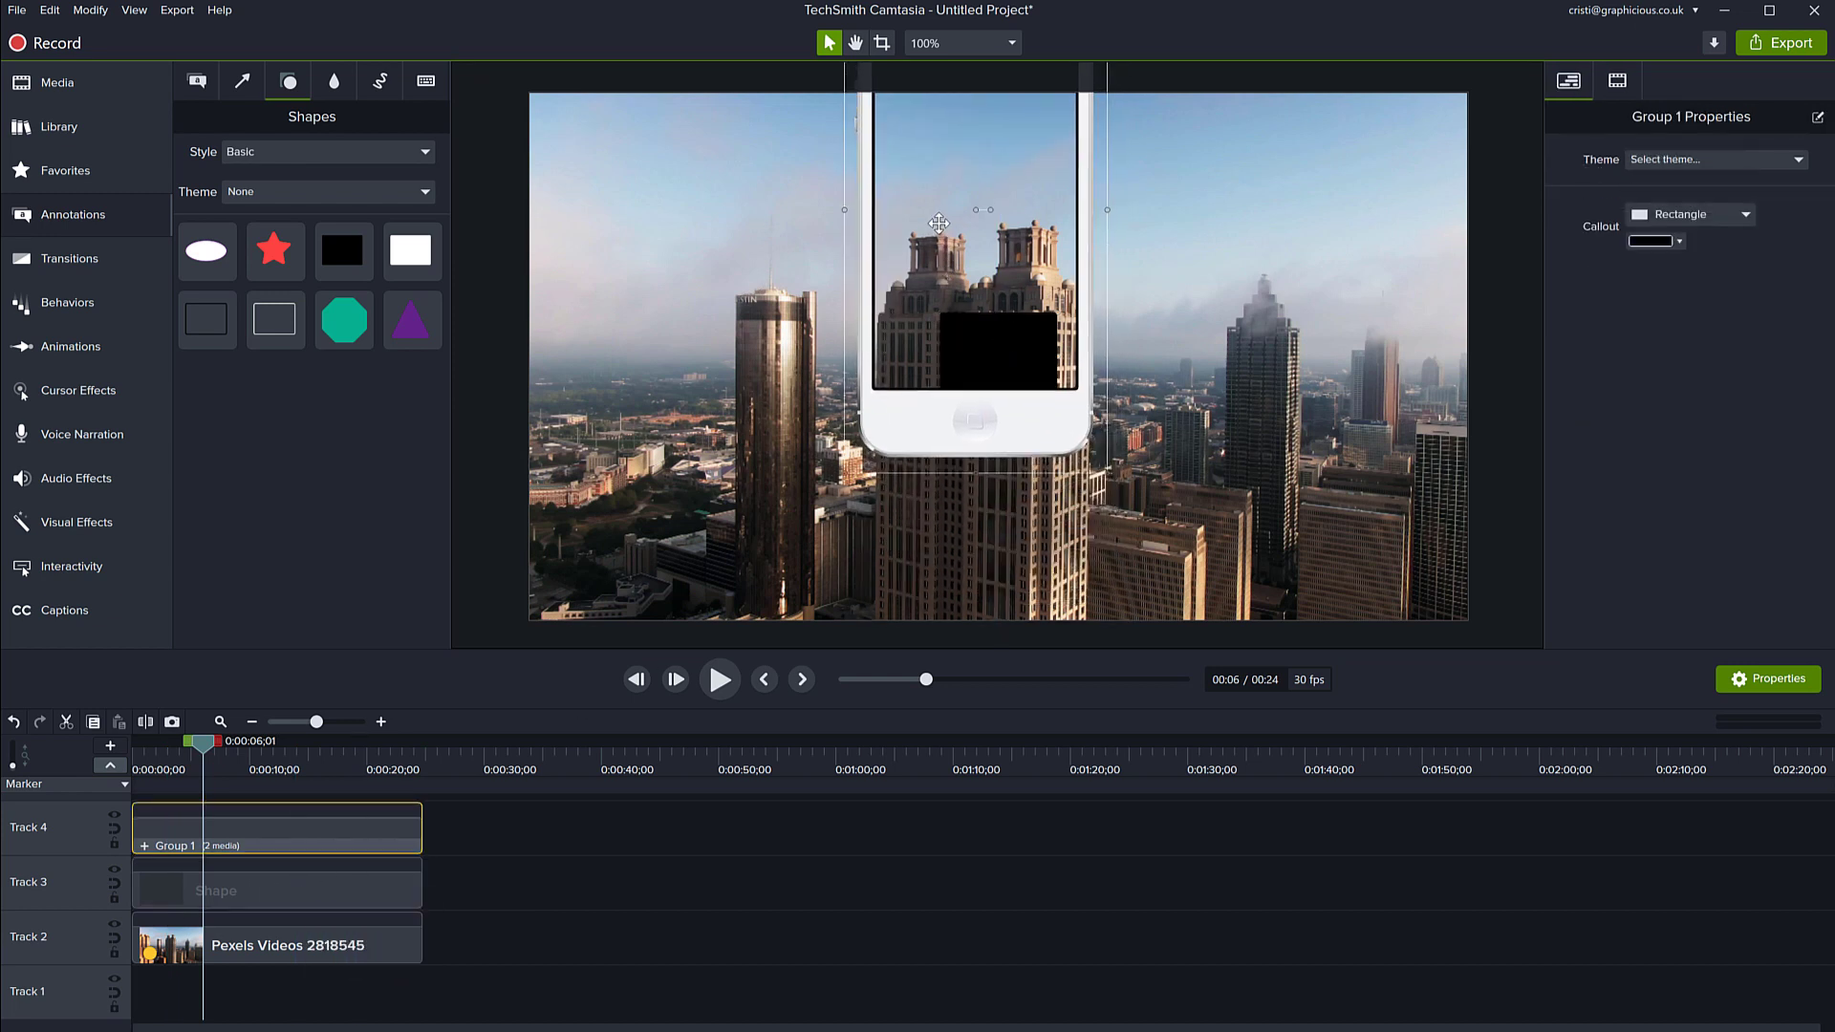
key("ctrl+z")
left_click(373, 889)
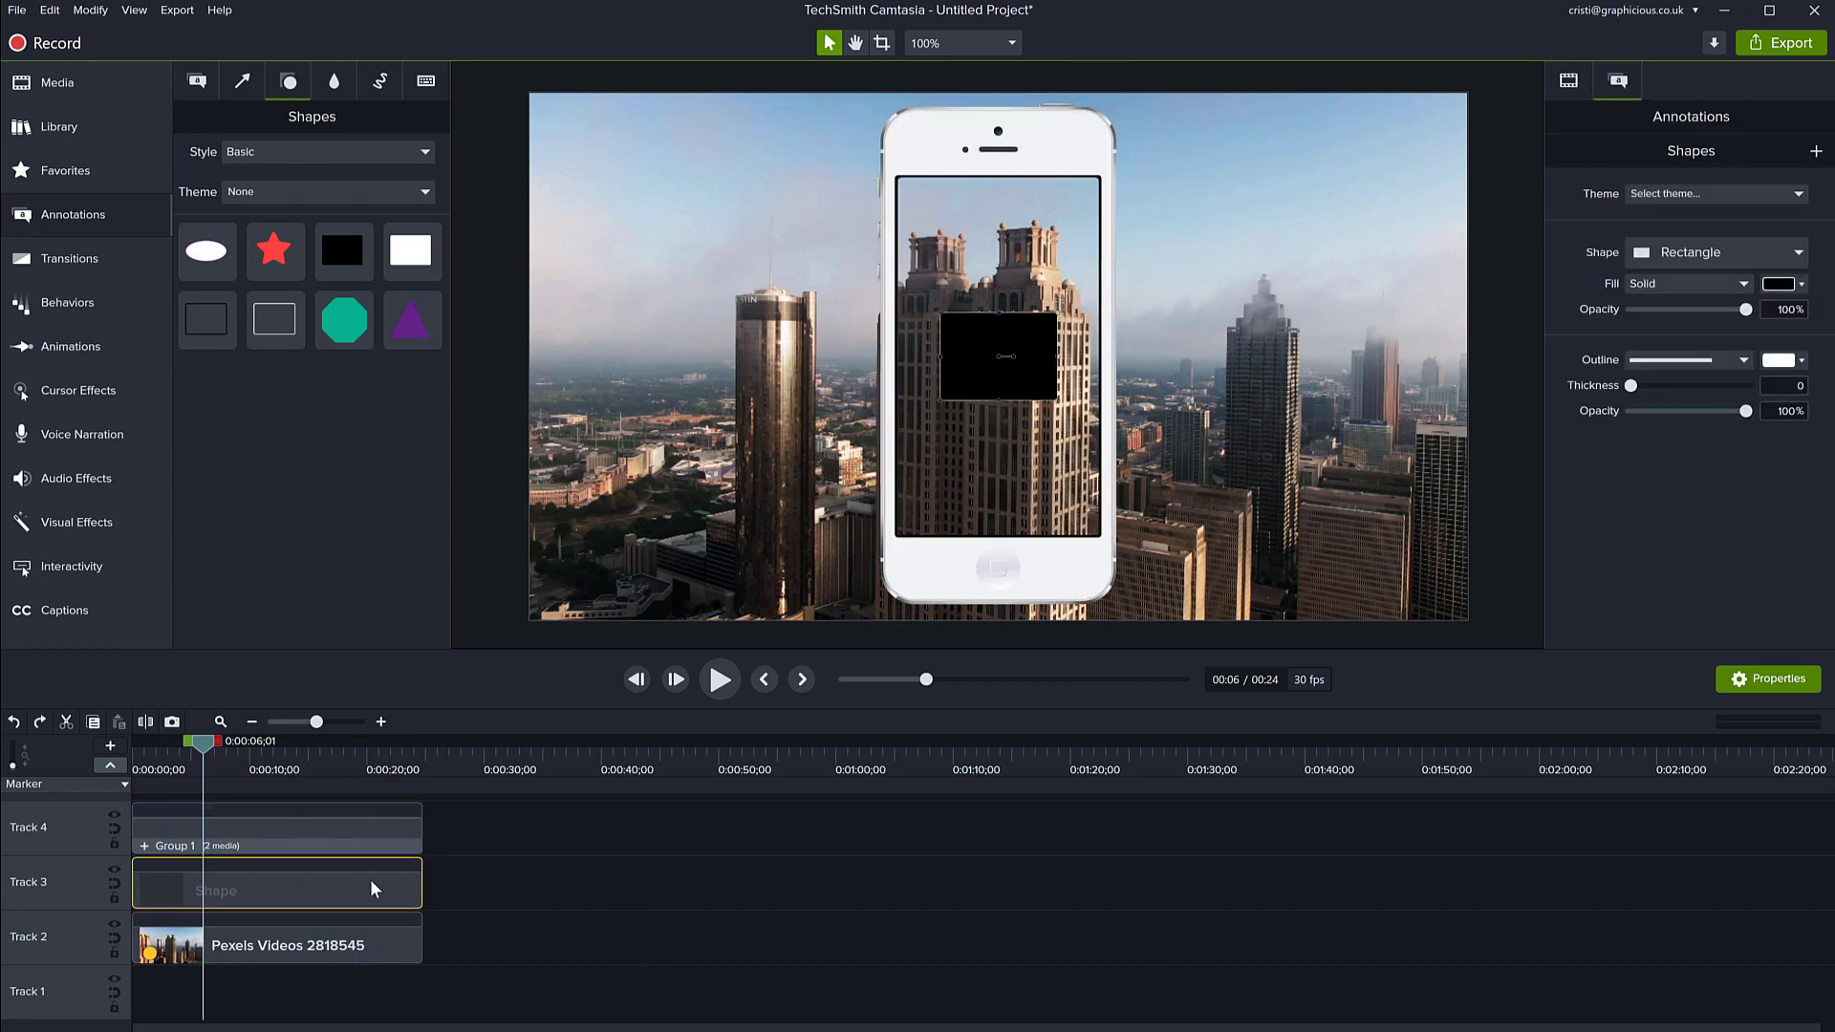
left_click_drag(943, 312, 889, 159)
left_click_drag(1058, 398, 1109, 552)
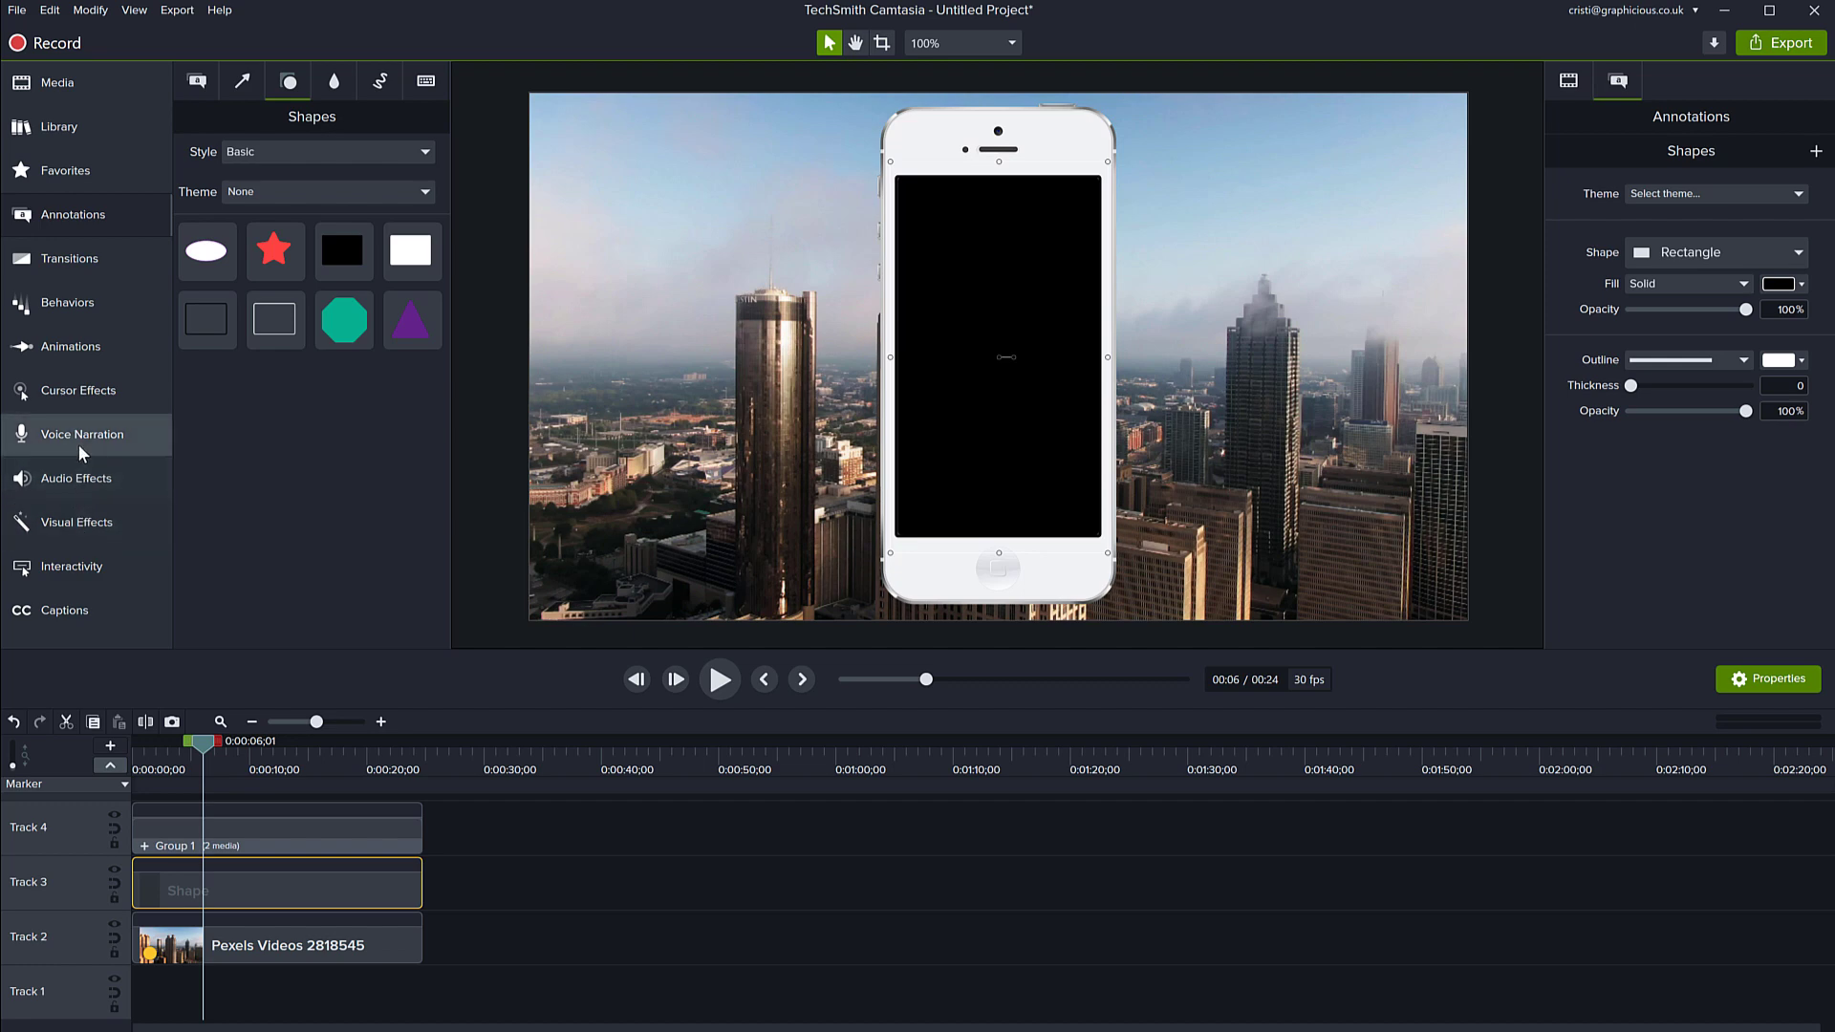
left_click(66, 524)
left_click_drag(377, 497, 283, 890)
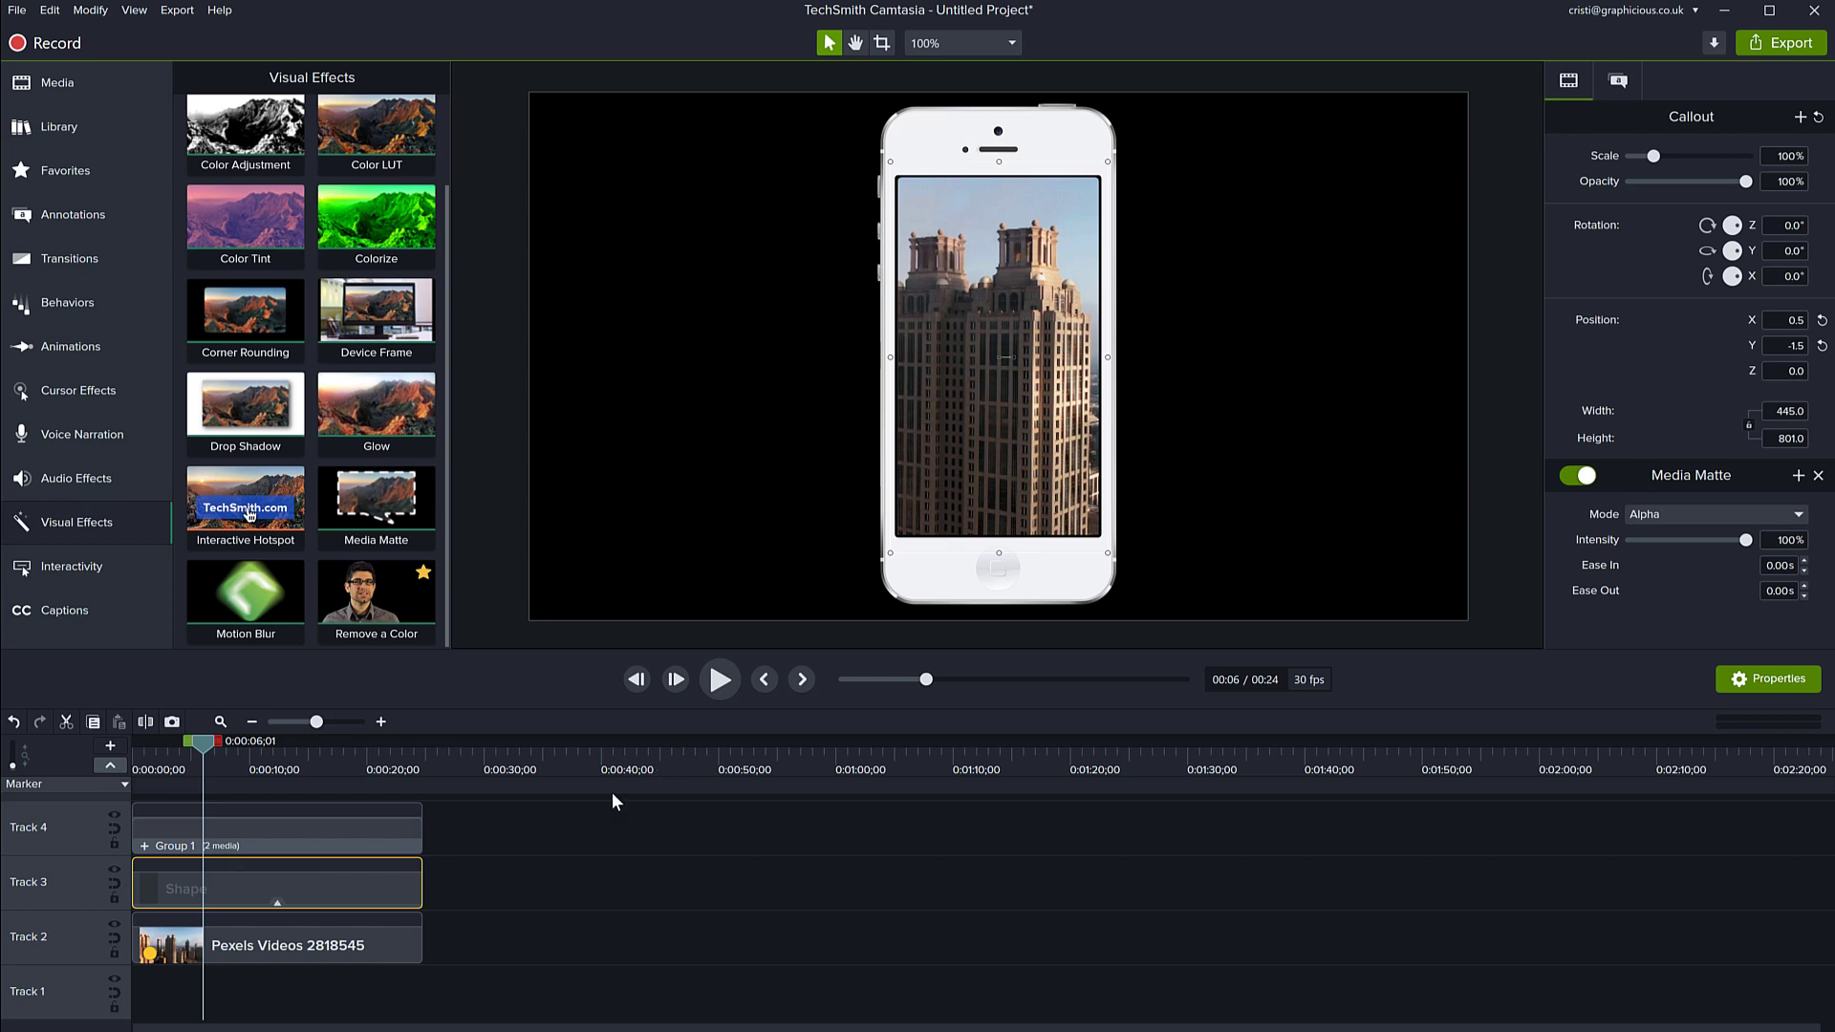
- Group the rectangle and Pexels video as Group 2, move Group 1 to Track 3, then open Group 2
left_click(495, 873)
left_click(298, 930)
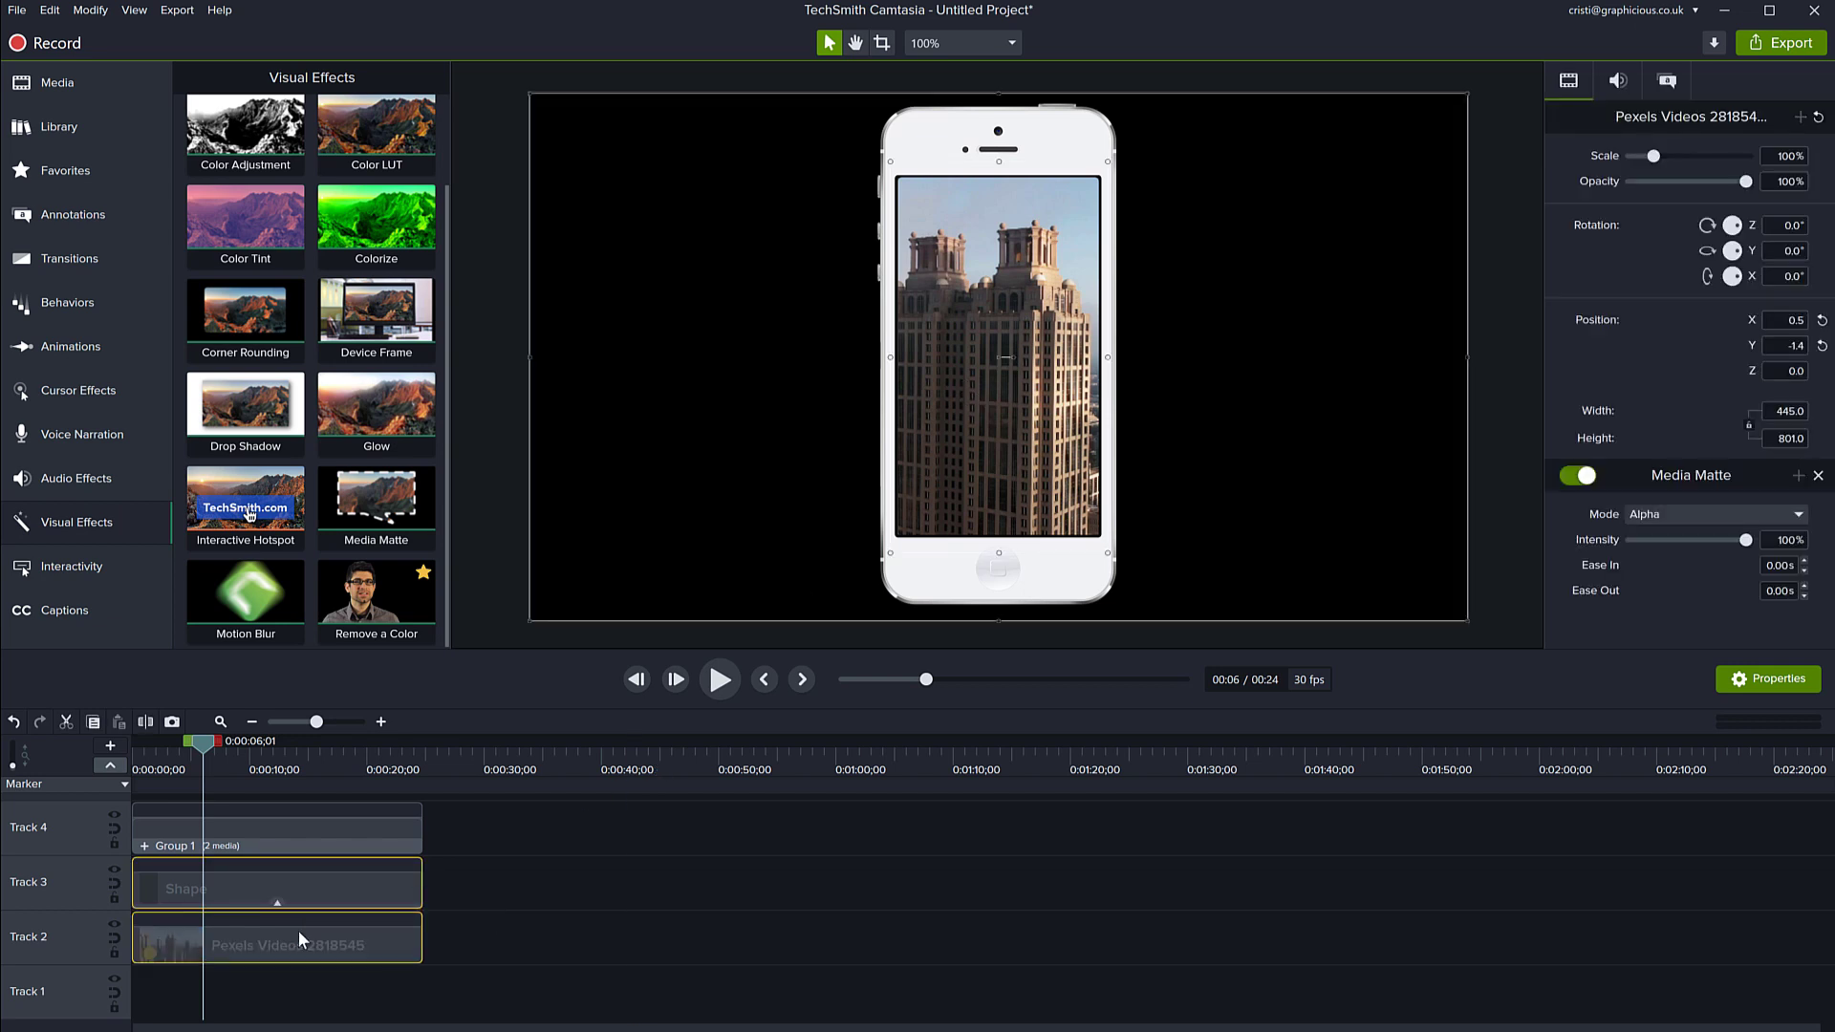
key("ctrl+g")
left_click_drag(301, 824, 295, 881)
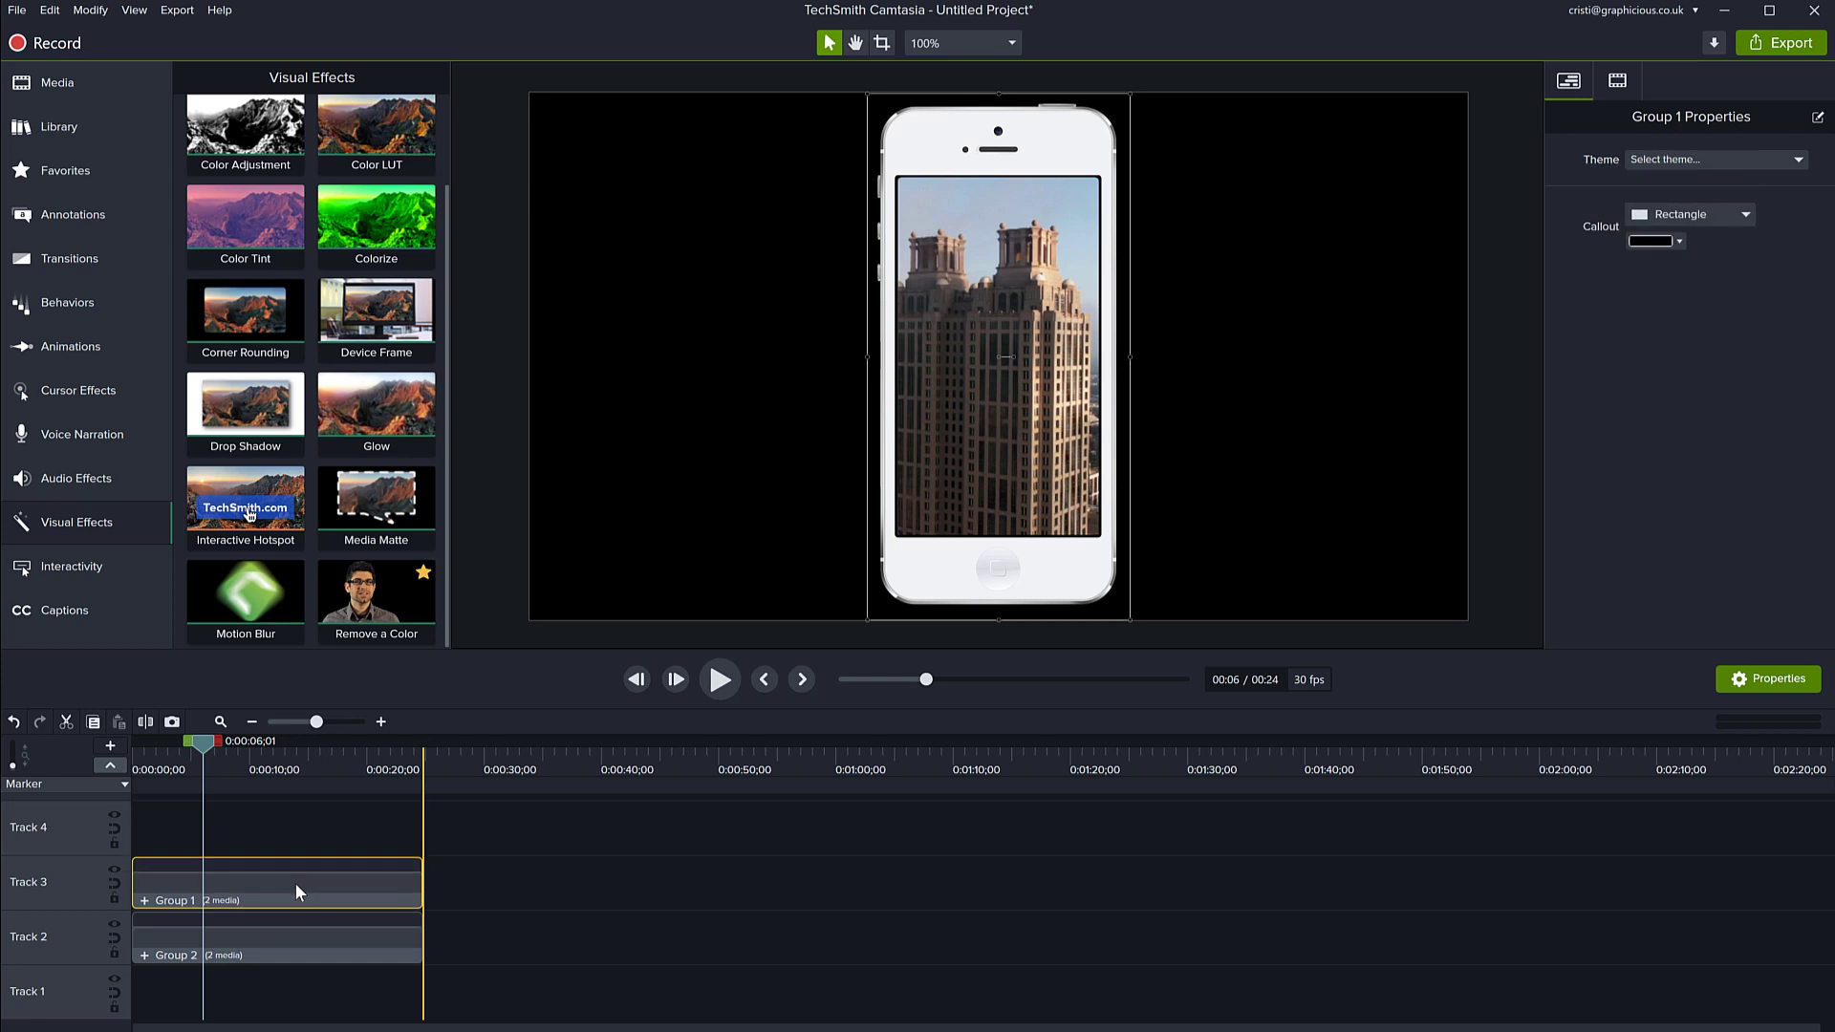
left_click(710, 691)
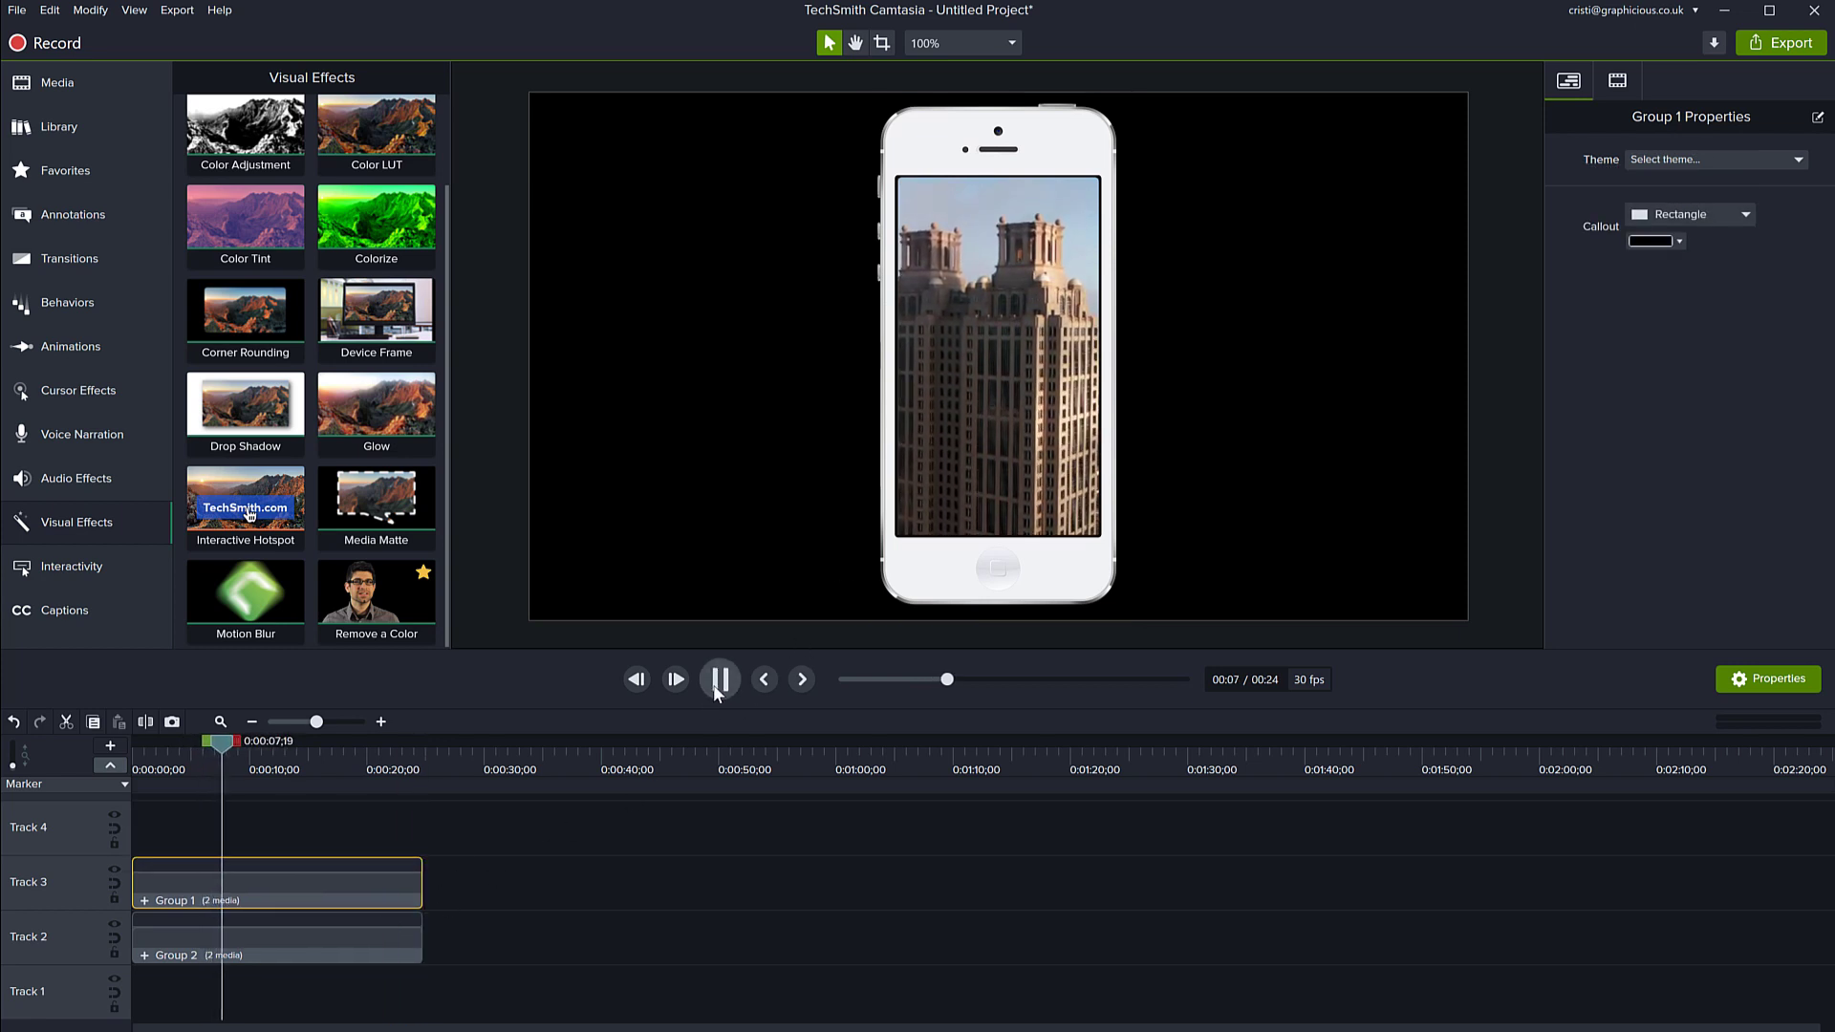
left_click(719, 680)
left_click(319, 932)
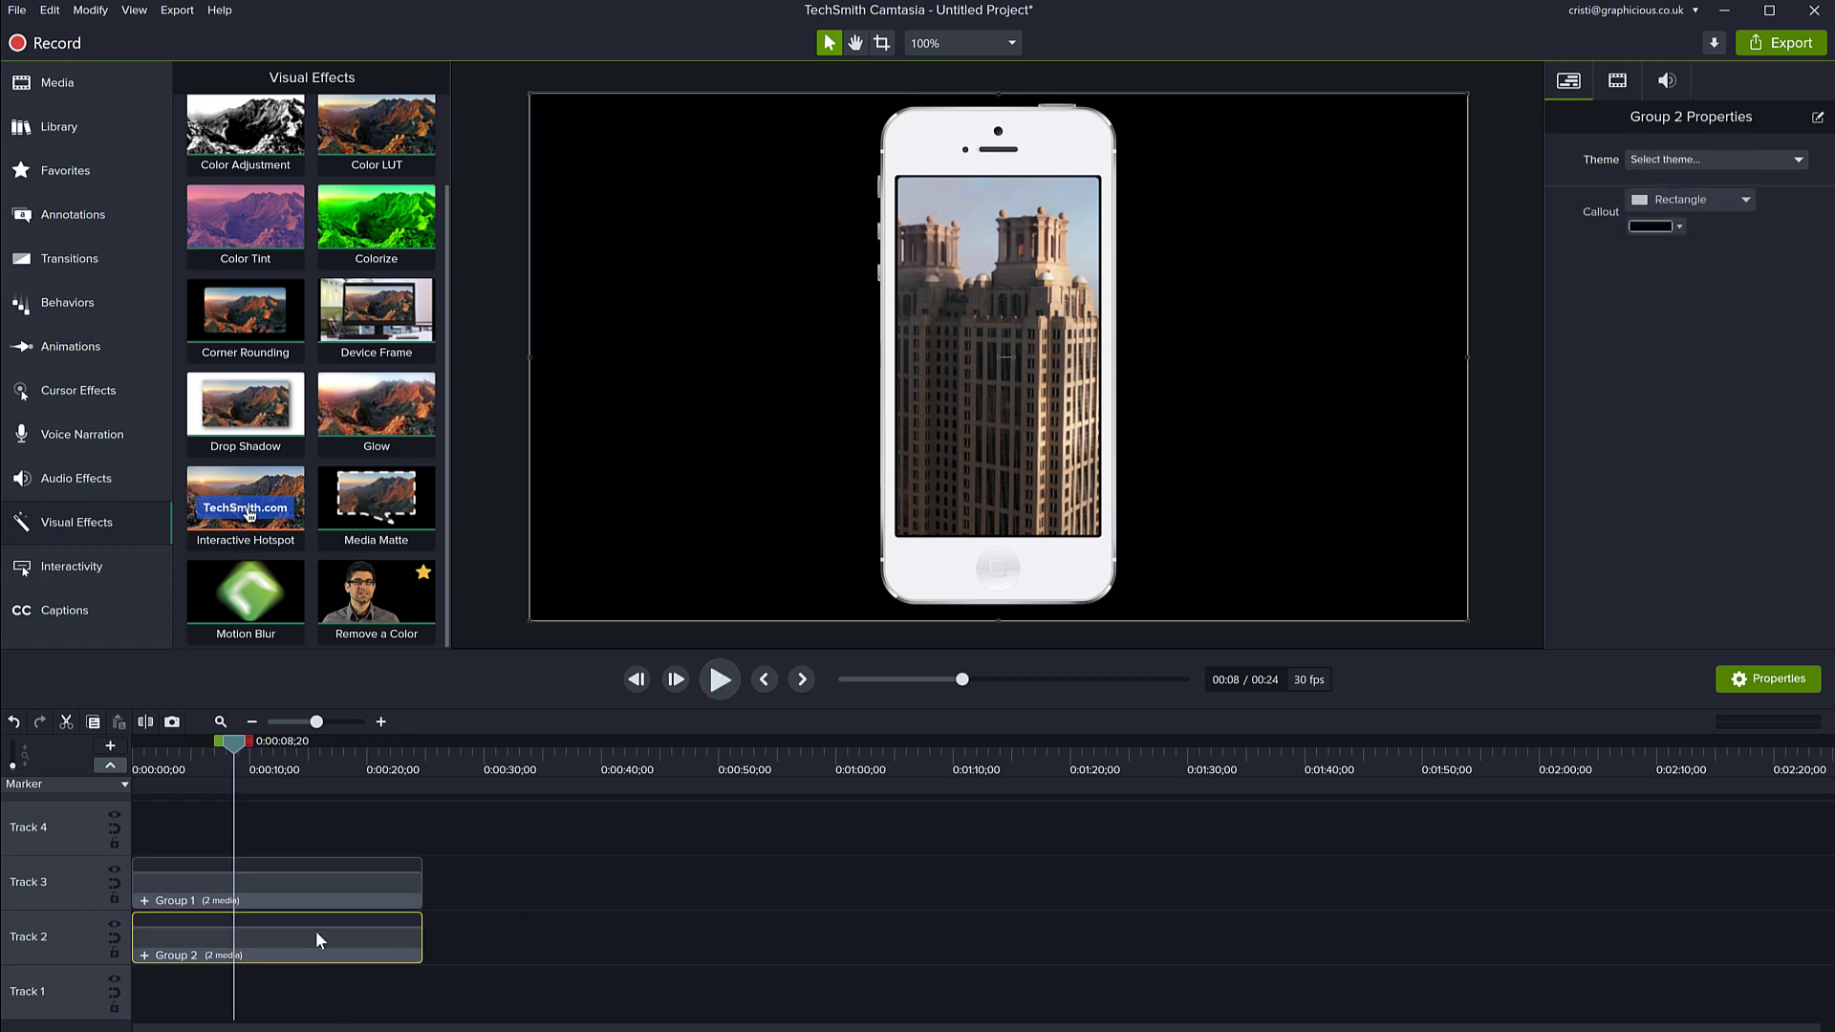
left_click(144, 955)
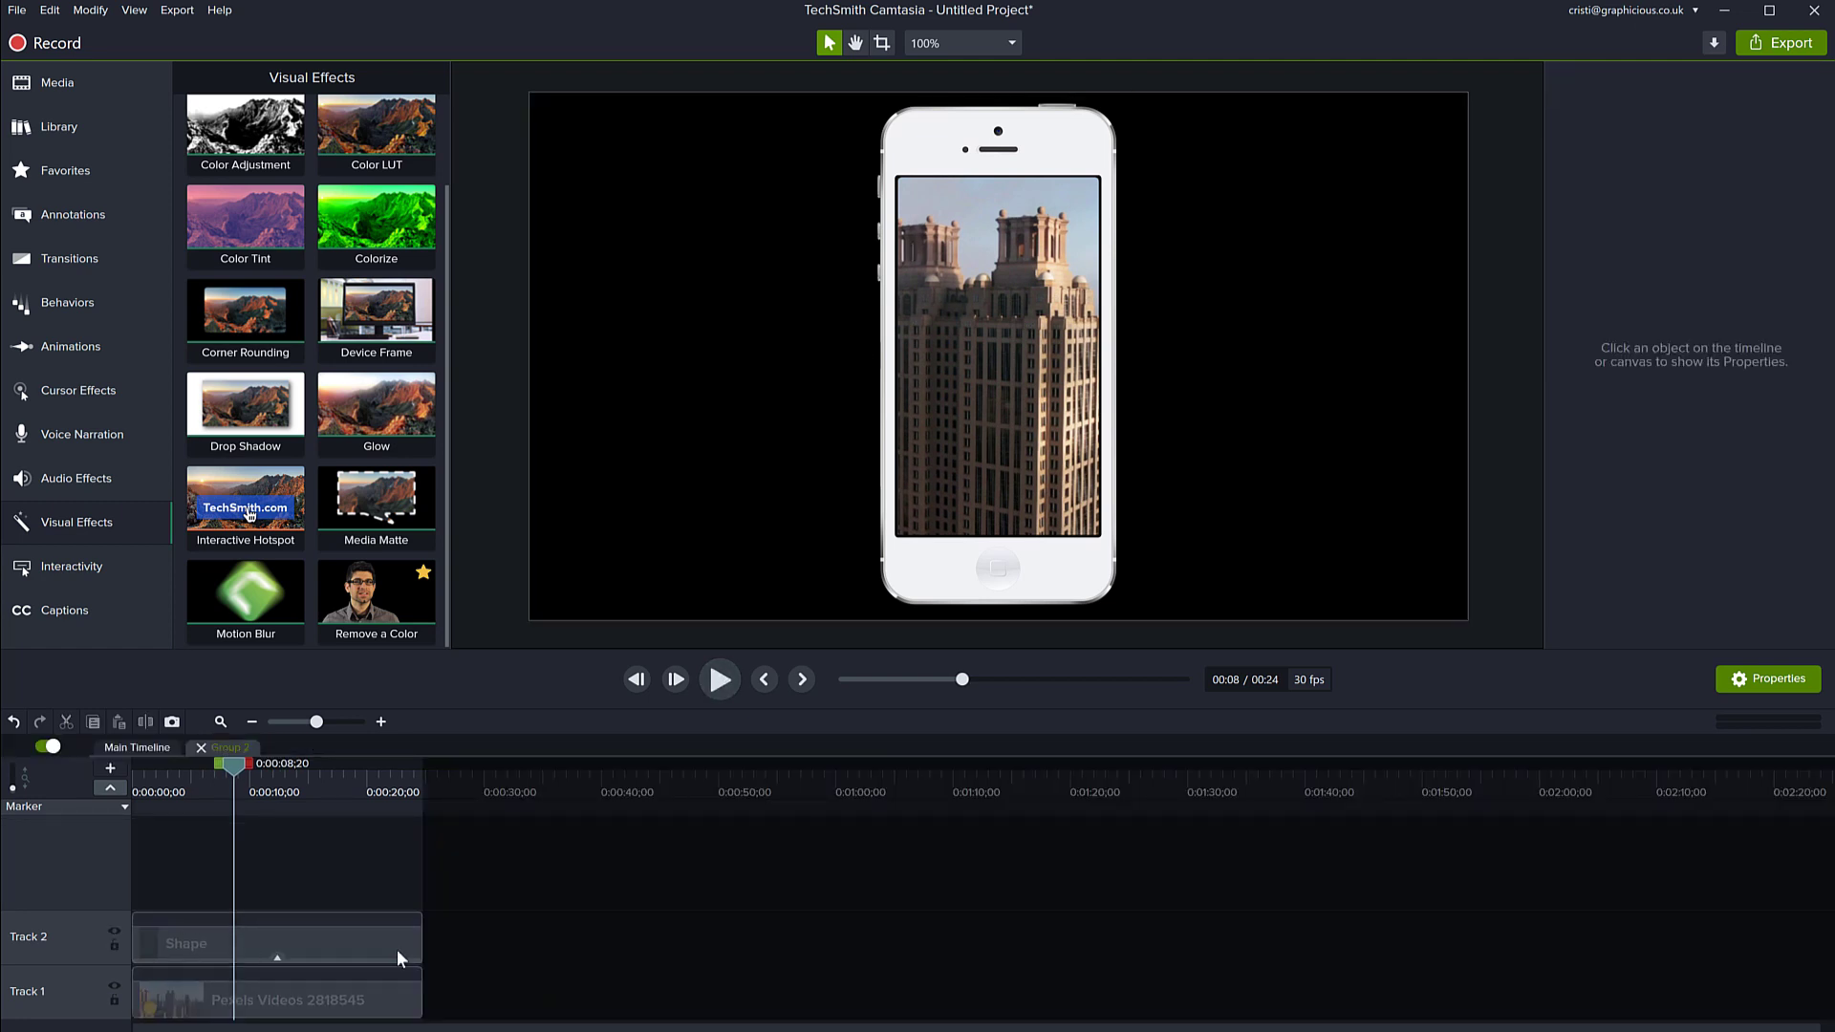
- Shift the city video right inside Group 2 and start its position animation near the clip's beginning
left_click(348, 1001)
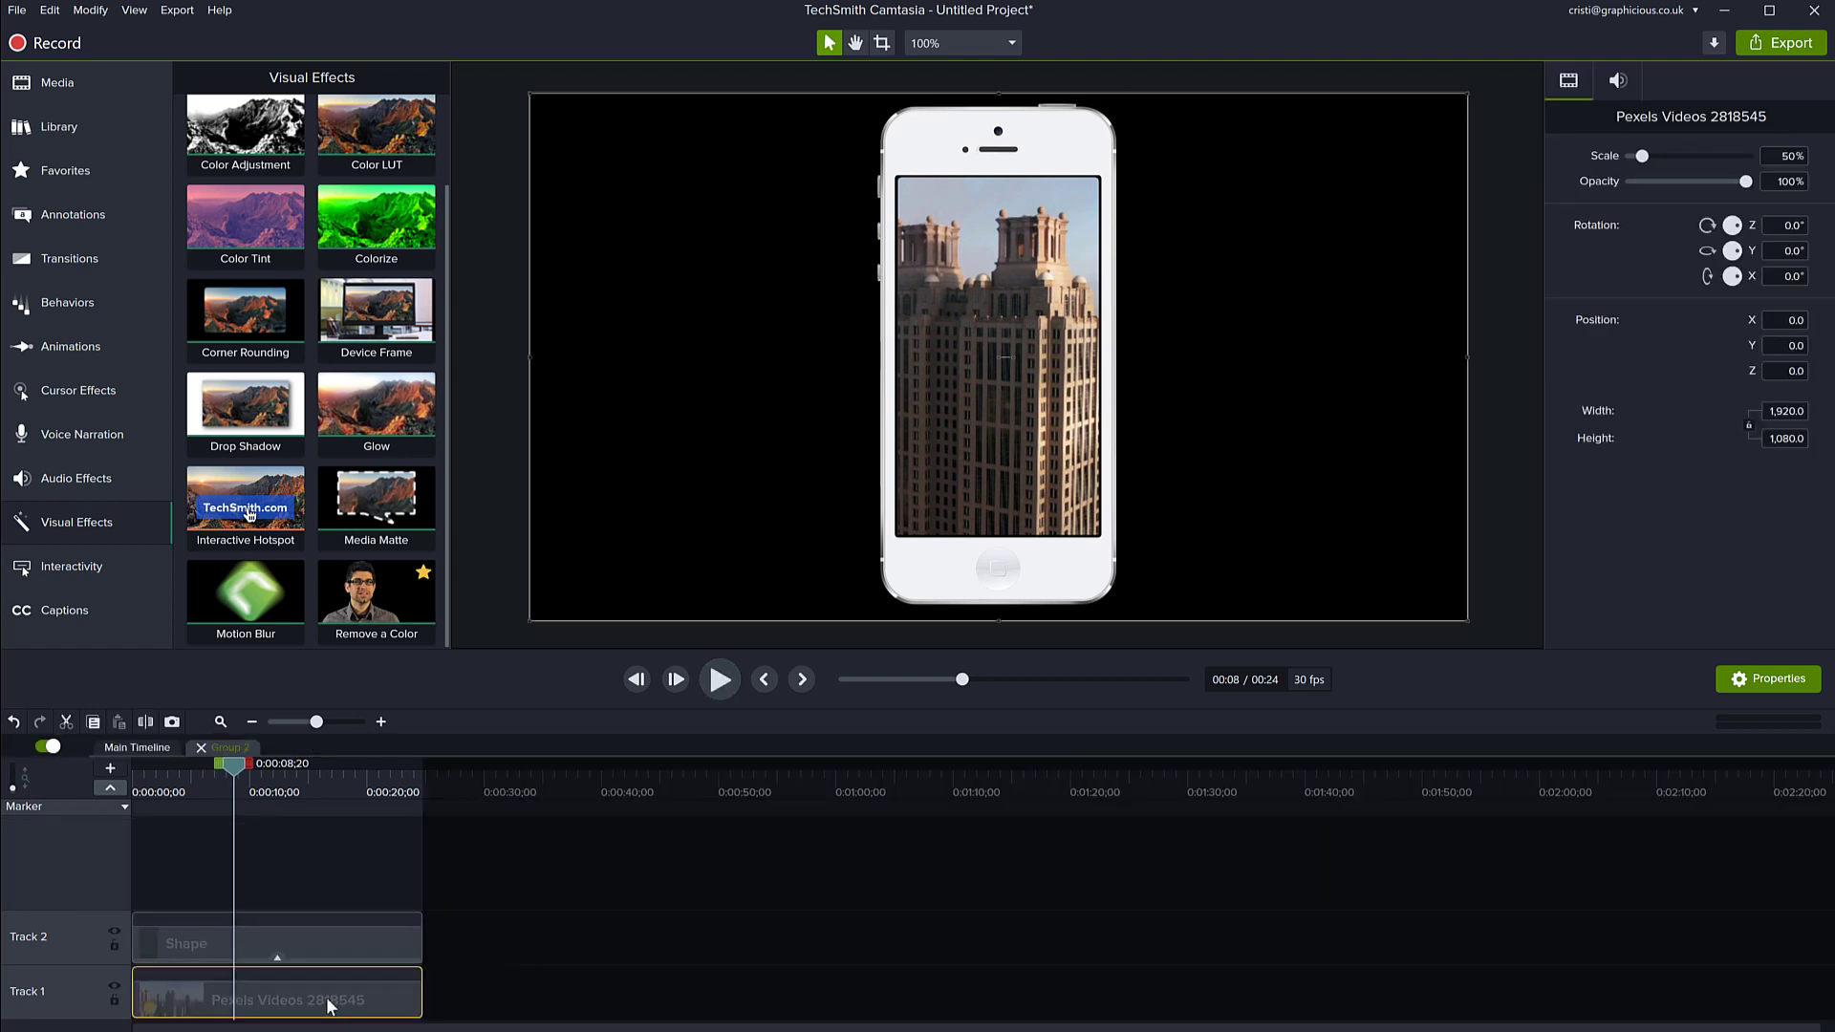
left_click_drag(644, 435, 890, 440)
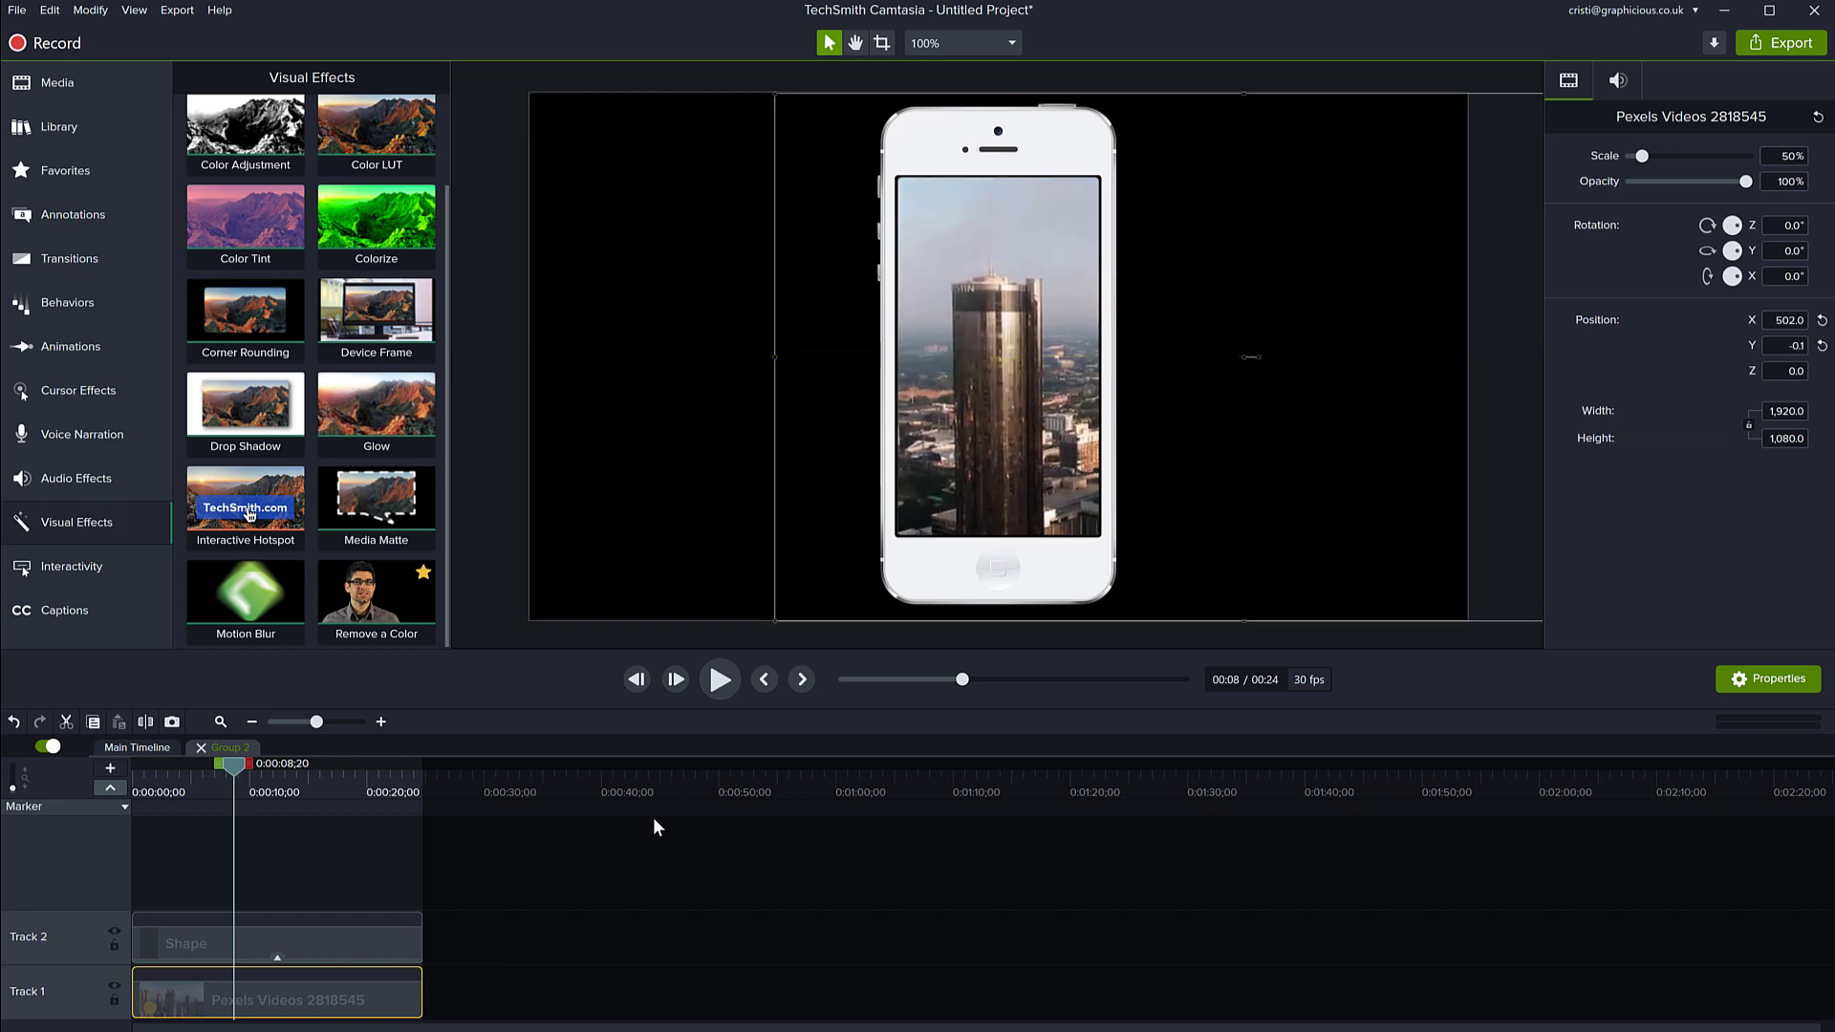
left_click_drag(232, 764, 390, 781)
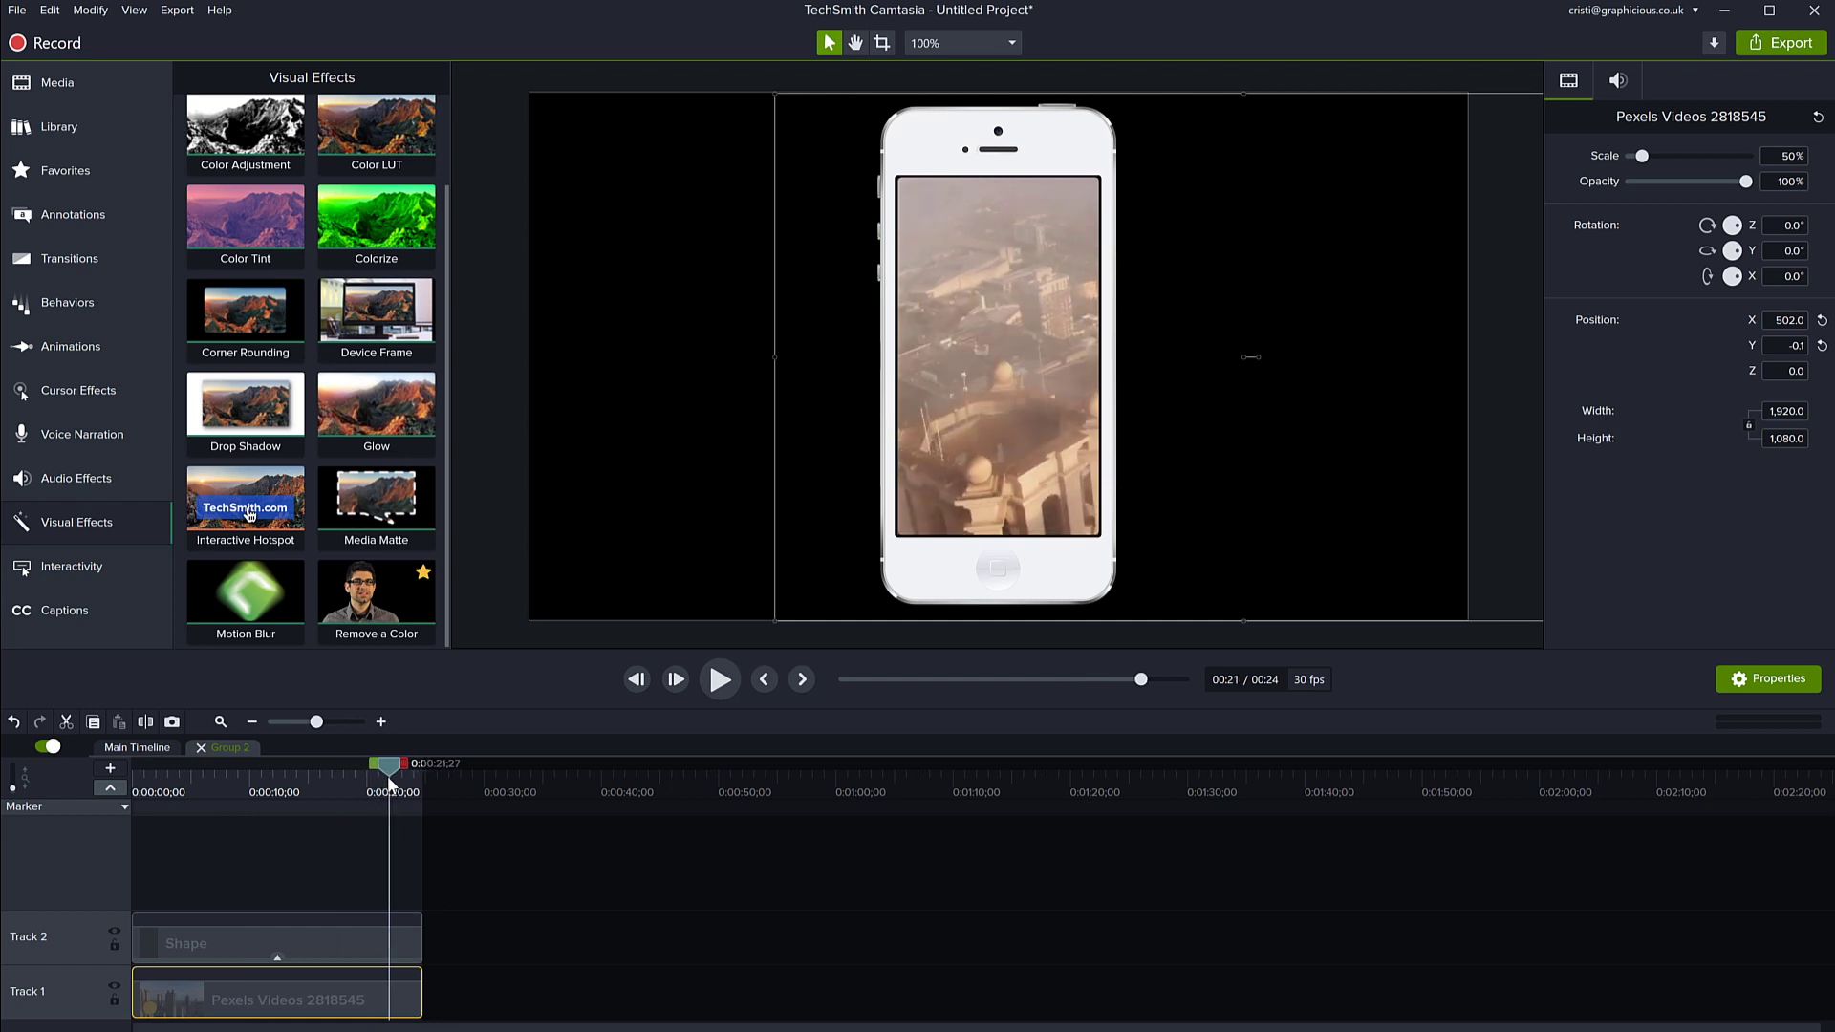
left_click_drag(371, 999, 163, 1000)
- Drag the video left at the animation's end and play back the leftward pan
left_click_drag(164, 766, 389, 783)
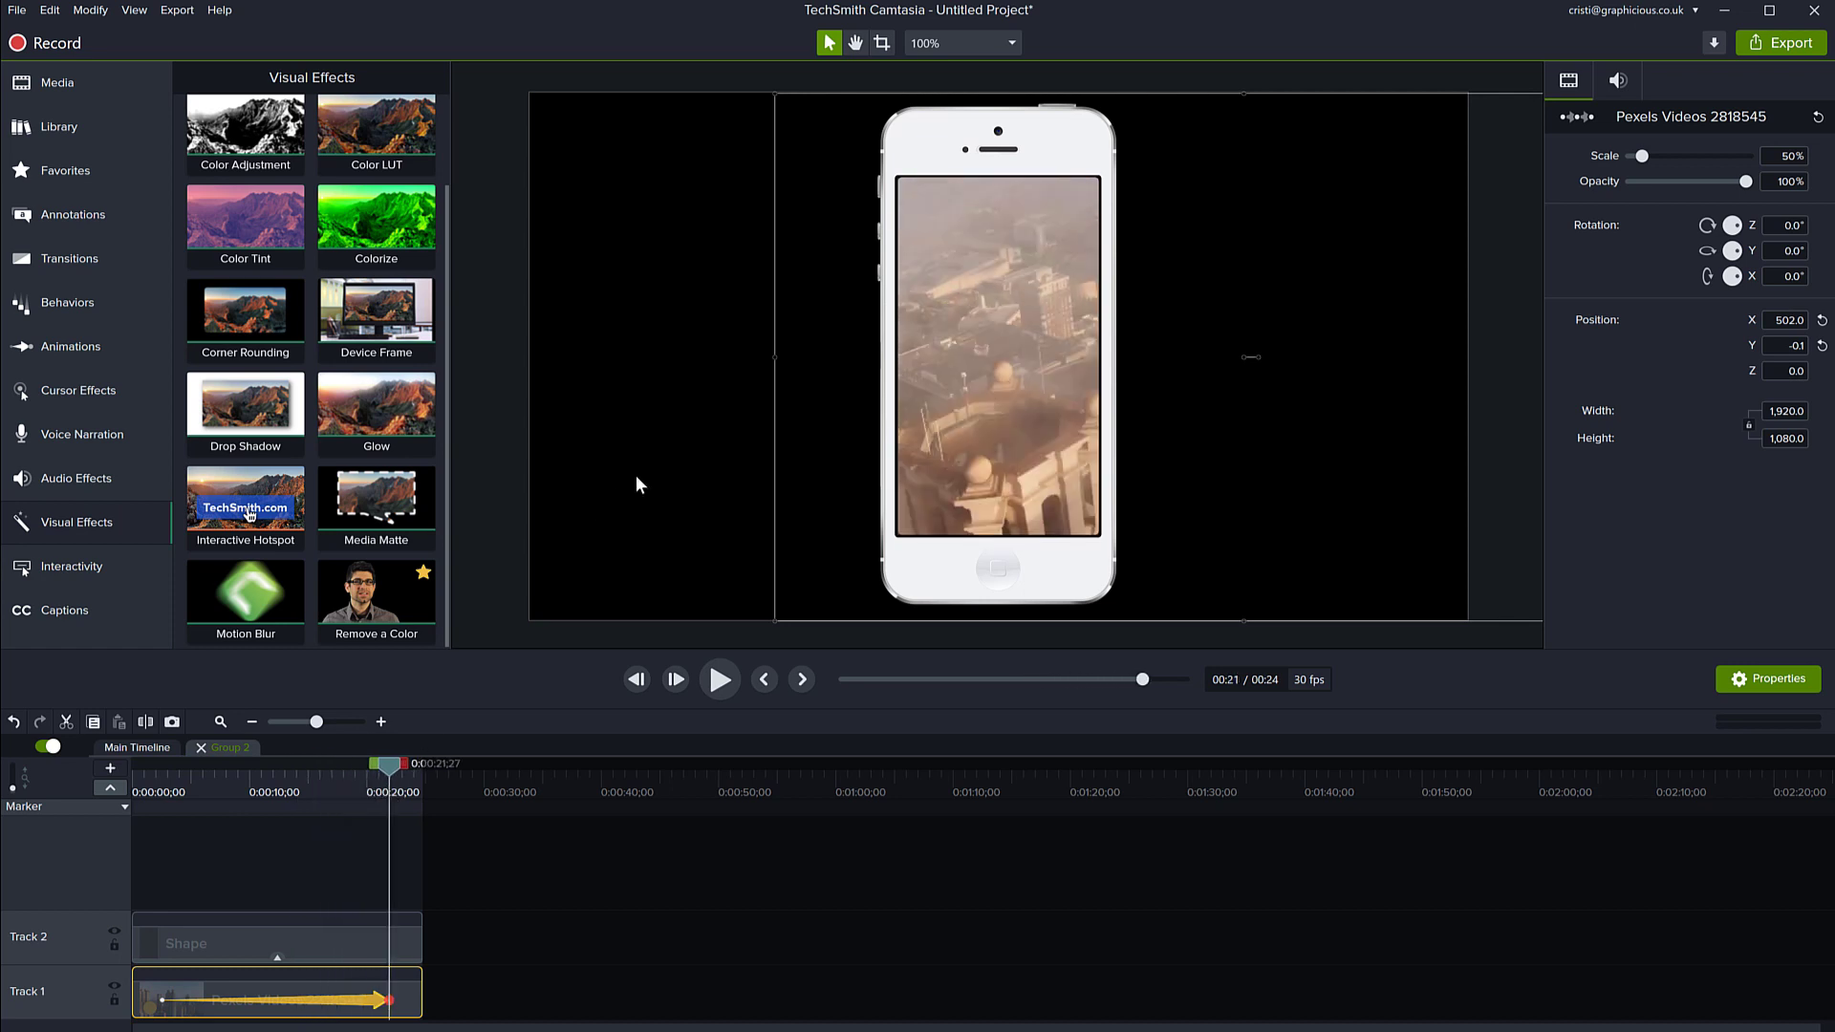
left_click_drag(796, 444, 455, 448)
left_click_drag(389, 765, 165, 780)
key("space")
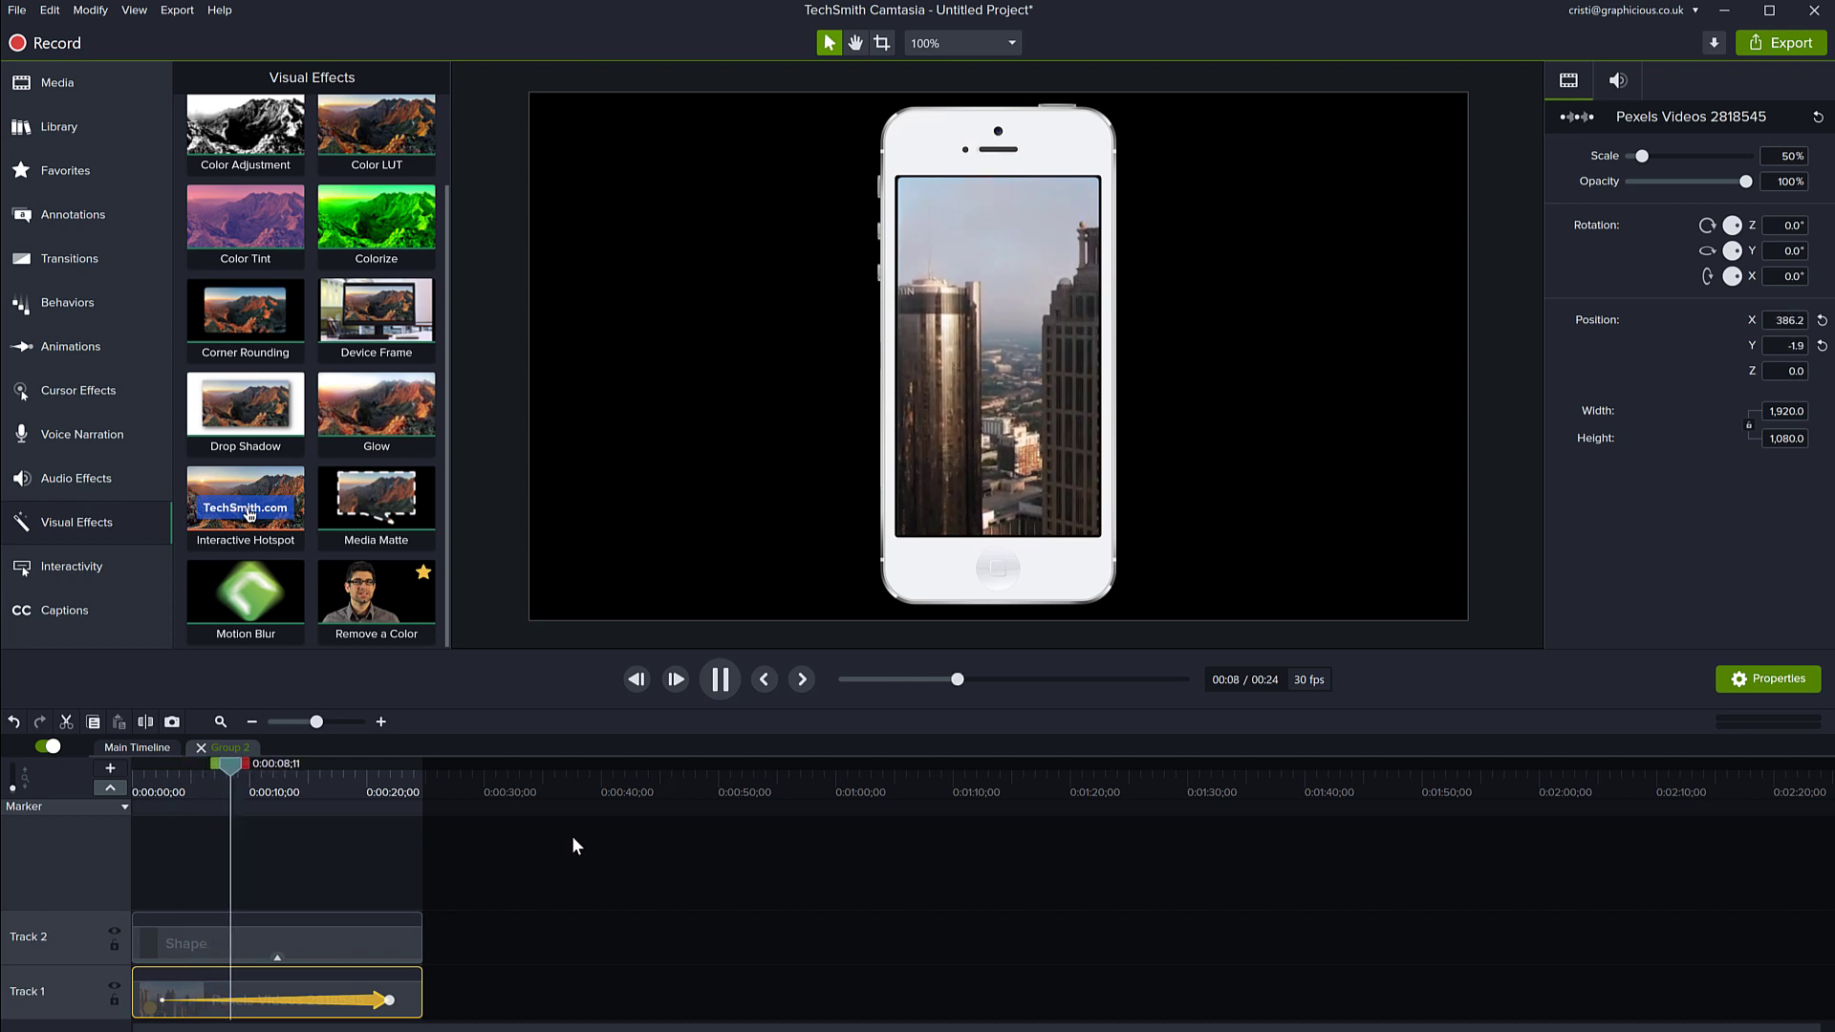
key("space")
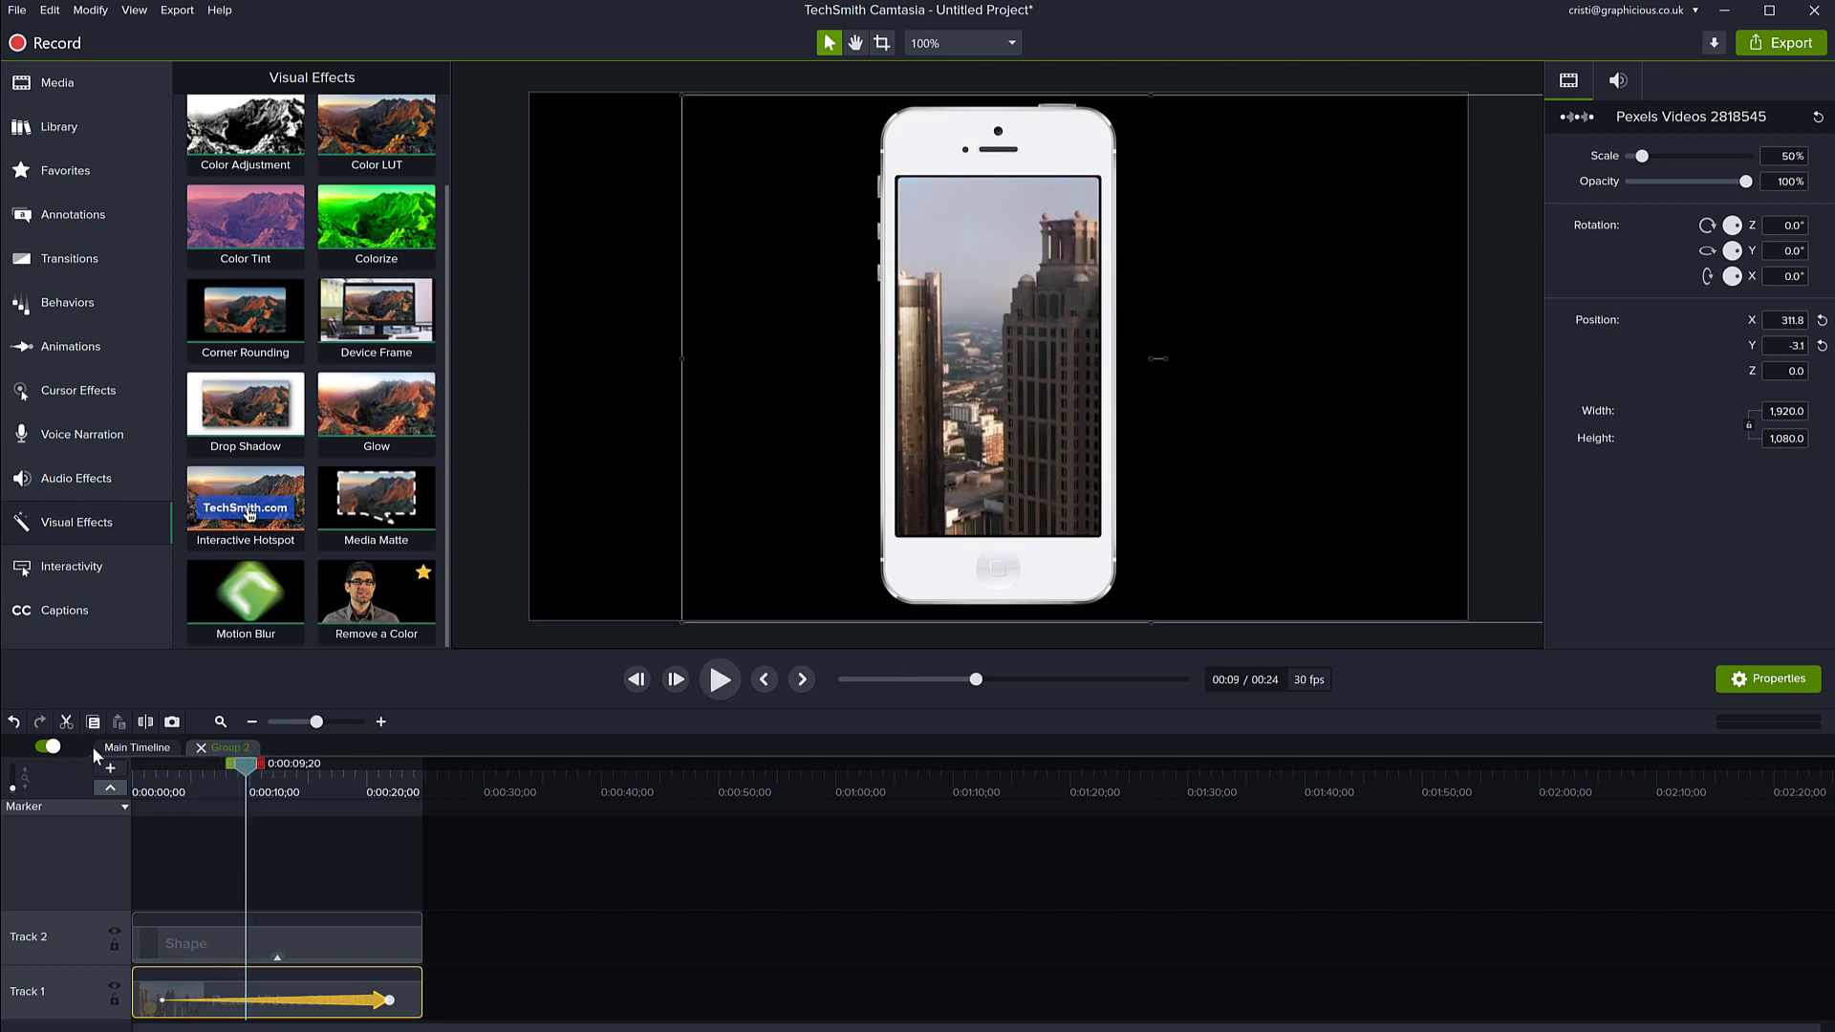
- Combine both groups on the main timeline into Group 3 and move the phone left on the canvas
left_click(123, 747)
left_click_drag(472, 845, 291, 1012)
key("ctrl+g")
left_click(235, 770)
left_click_drag(234, 770, 248, 770)
left_click_drag(934, 493, 740, 493)
- Duplicate Group 3 onto Track 2 at 0:00 and move the copy to the right of the original
key("ctrl+c")
key("ctrl+v")
left_click_drag(302, 949, 184, 949)
left_click_drag(737, 474, 1035, 468)
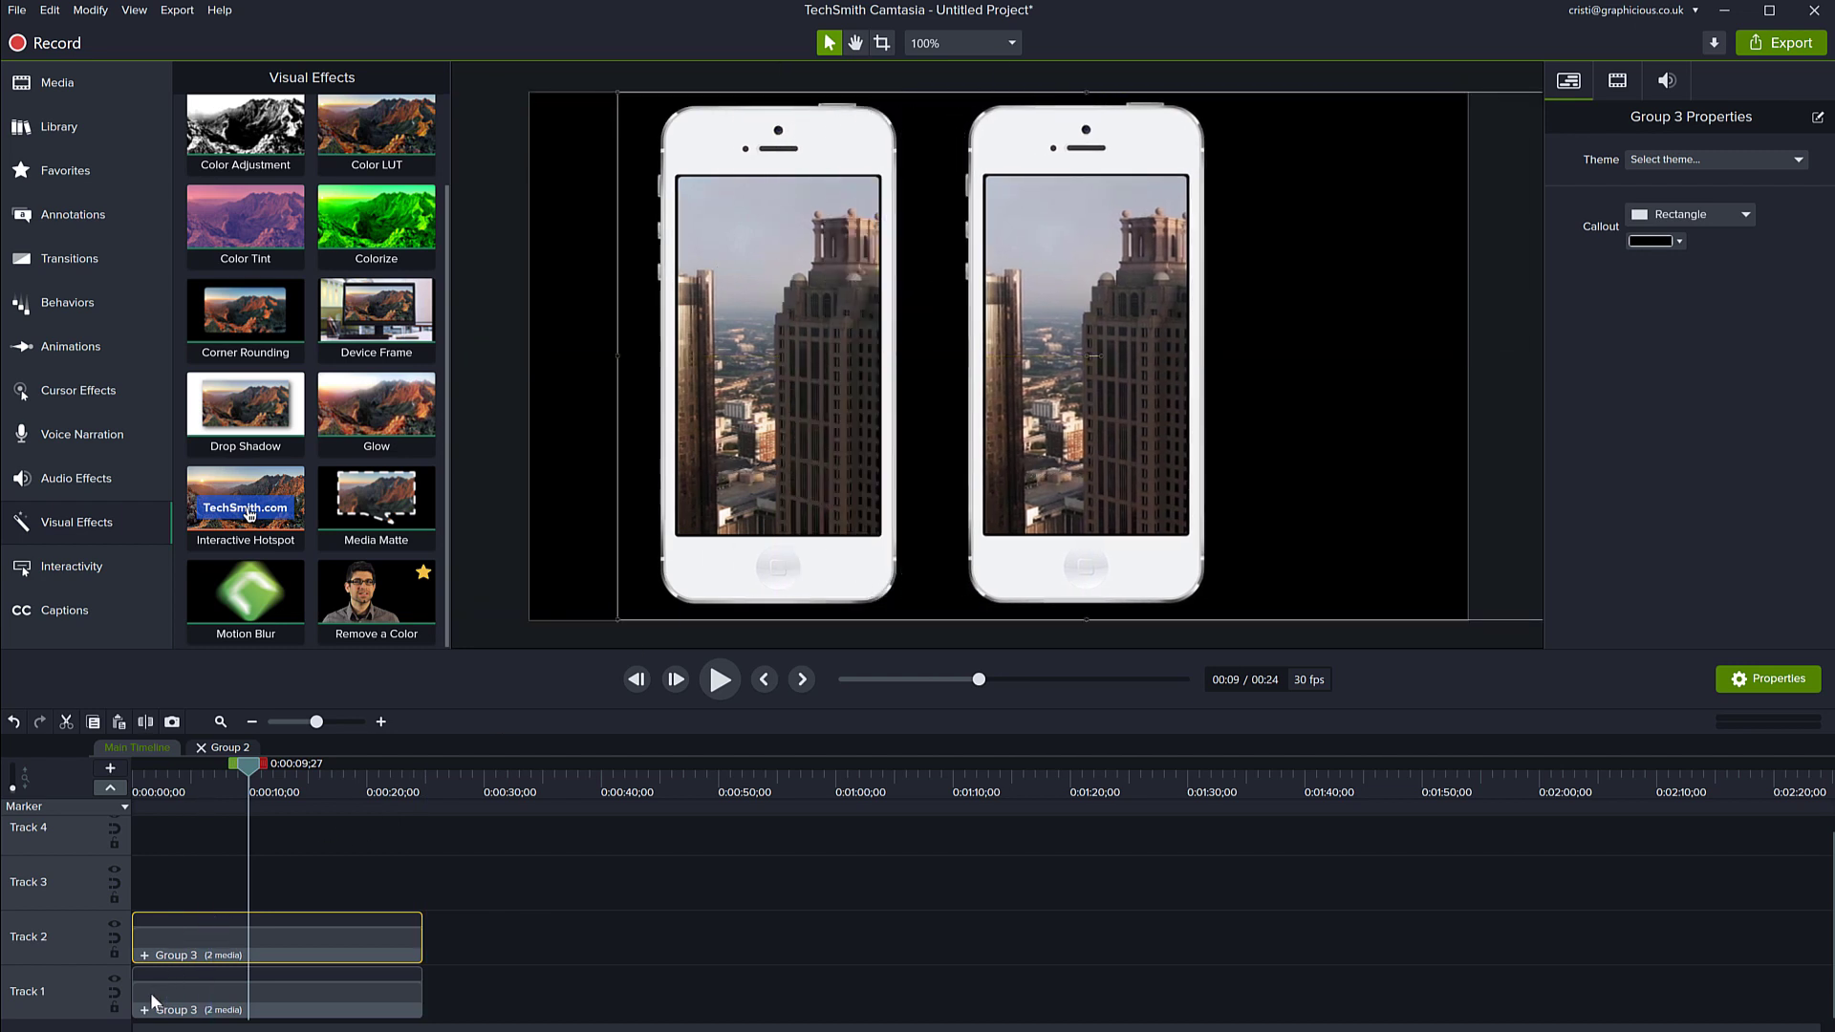